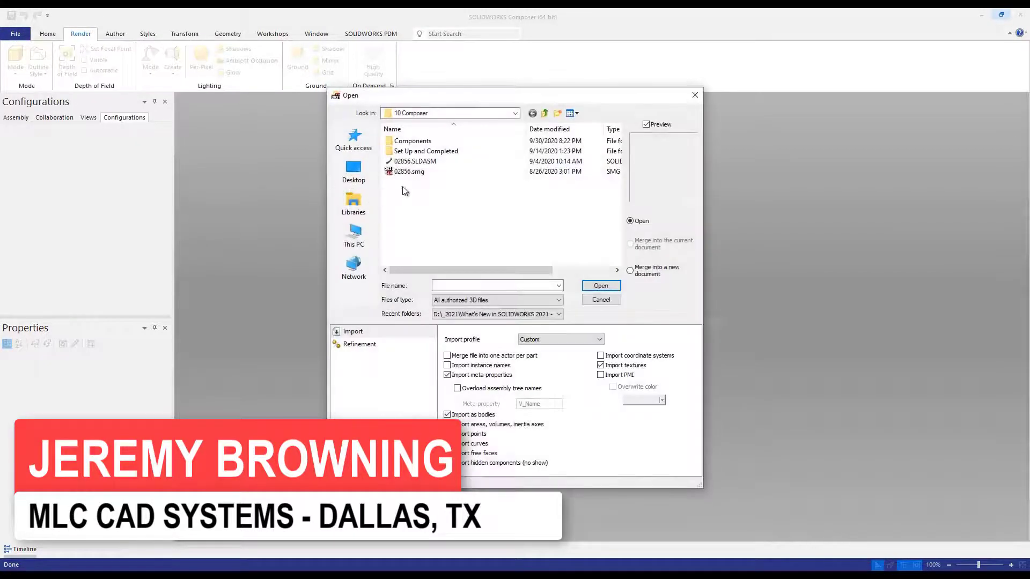
Step: Import 02856.SLDASM with the SOLIDWORKS (default) profile, including BRUSH, COIL and BRUSH, RUBBER 3D PRINT
{"action": "left_click", "coordinate": [415, 161]}
{"action": "left_click", "coordinate": [539, 342]}
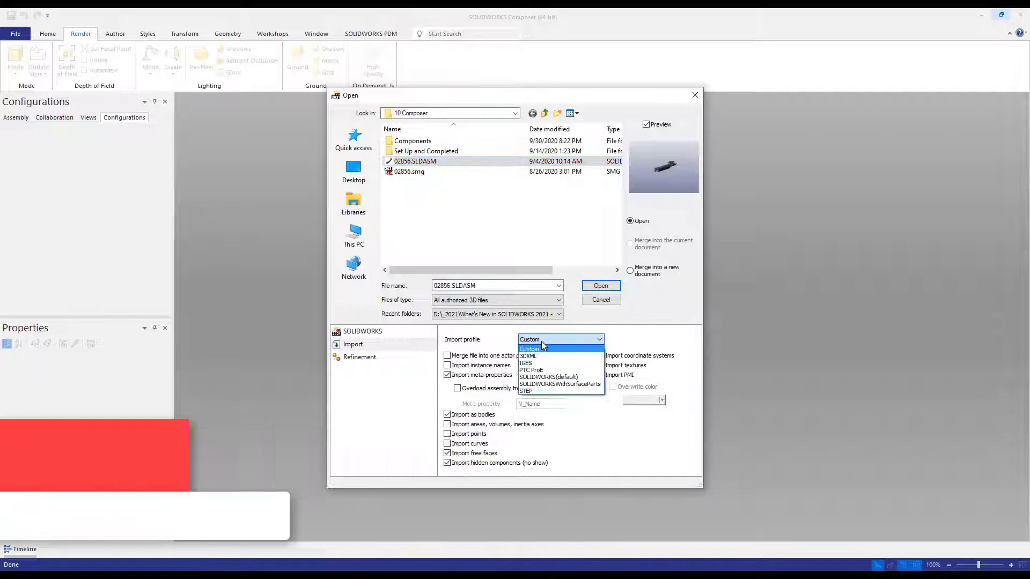
{"action": "left_click", "coordinate": [579, 378]}
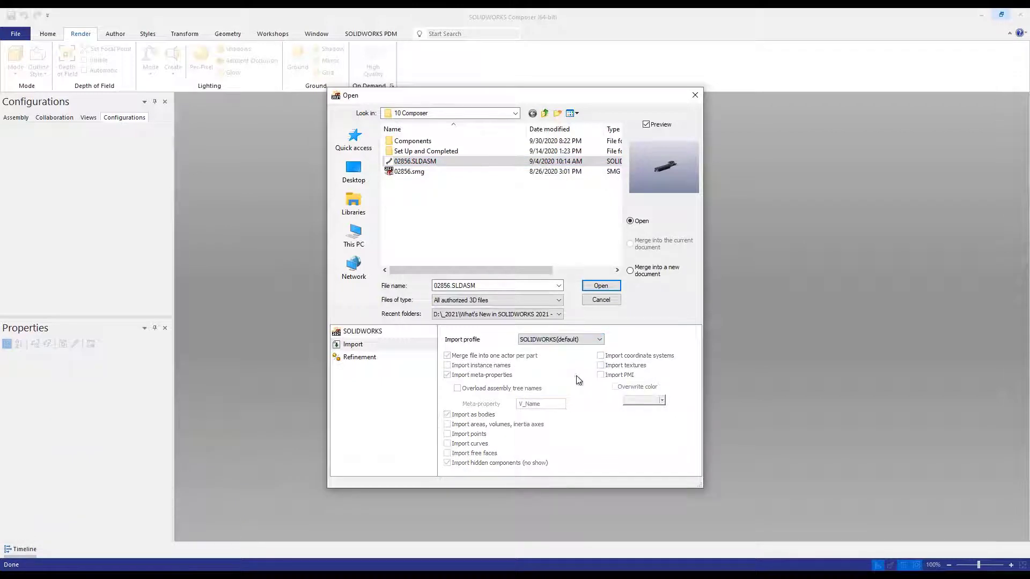
{"action": "left_click", "coordinate": [372, 334]}
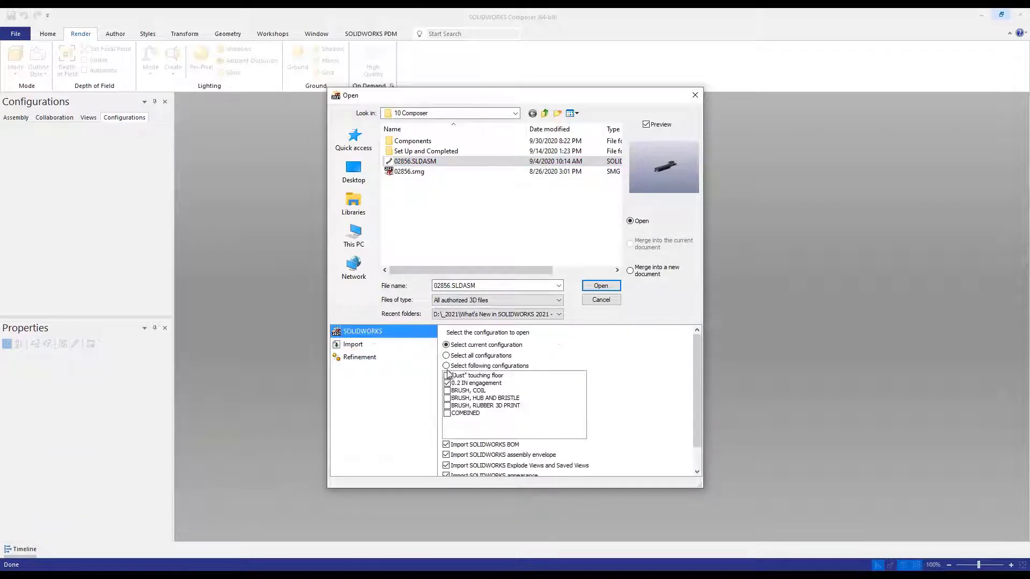
{"action": "left_click", "coordinate": [447, 390]}
{"action": "left_click", "coordinate": [448, 406]}
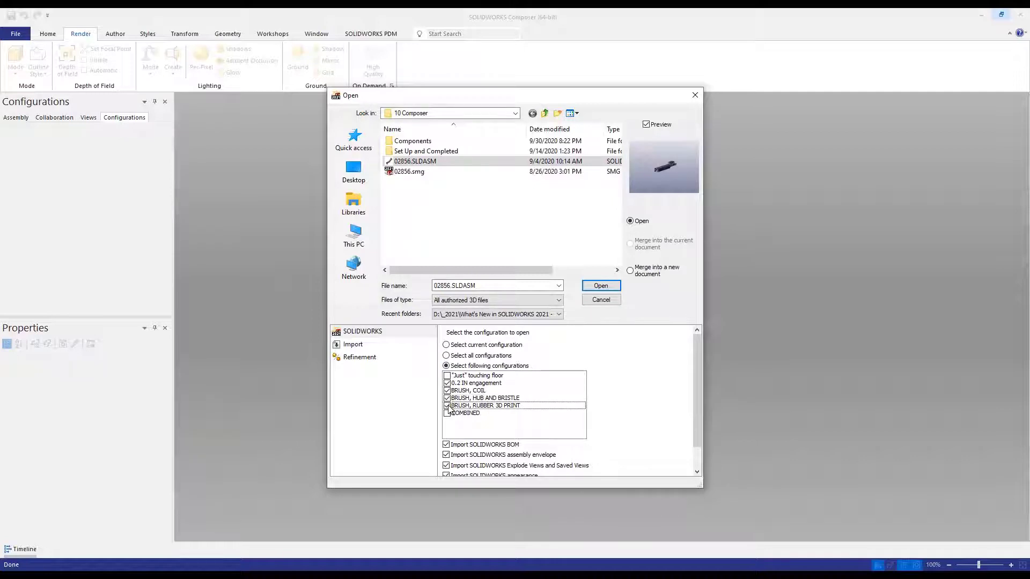
Step: Load the assembly, save the close-up as View 5, and dock Configurations beside Views
{"action": "left_click", "coordinate": [601, 286]}
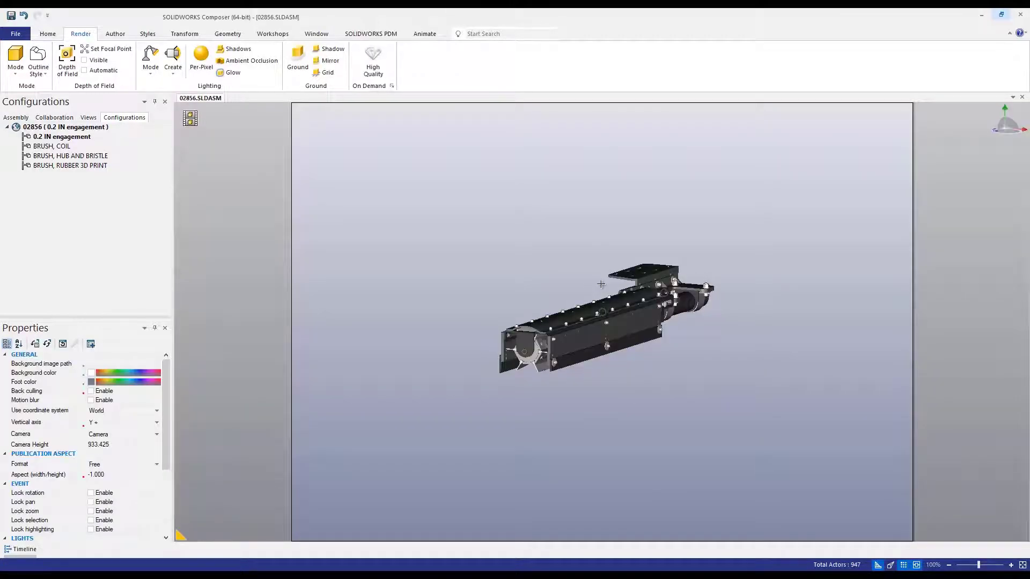
{"action": "scroll", "coordinate": [634, 320], "scroll_direction": "up", "scroll_amount": 2}
{"action": "scroll", "coordinate": [634, 320], "scroll_direction": "up", "scroll_amount": 3}
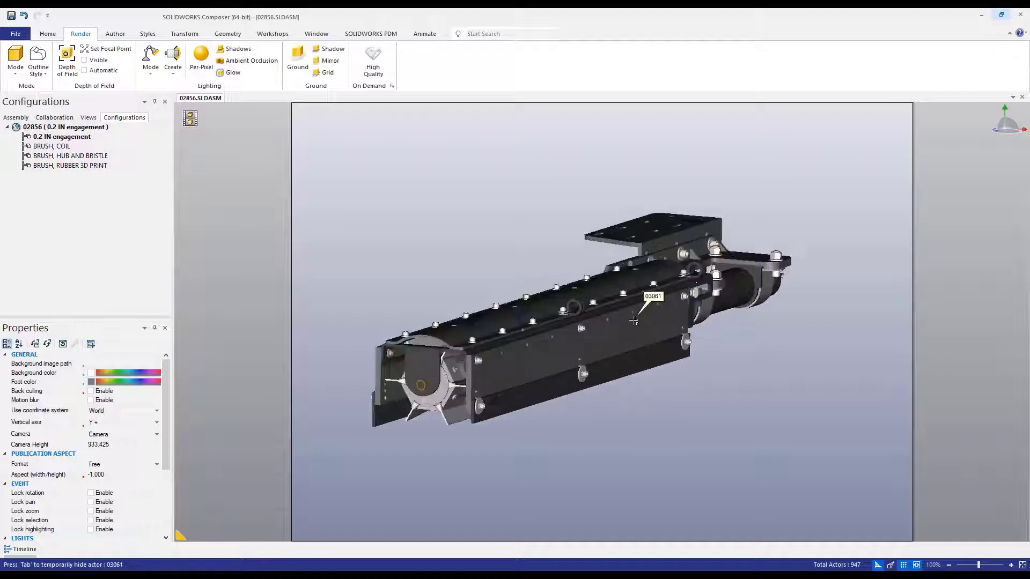
{"action": "scroll", "coordinate": [539, 300], "scroll_direction": "up", "scroll_amount": 1}
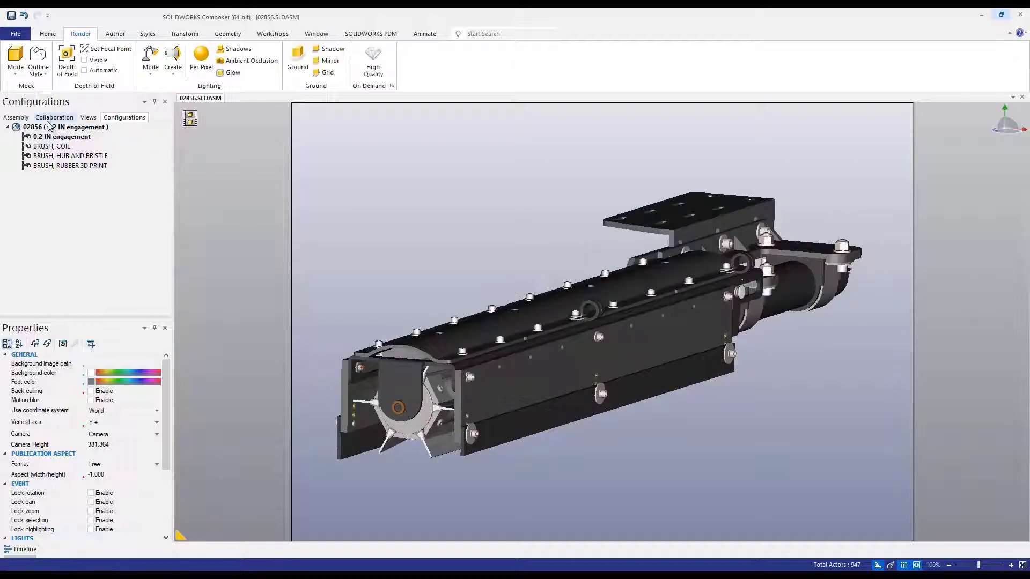
{"action": "left_click", "coordinate": [85, 118]}
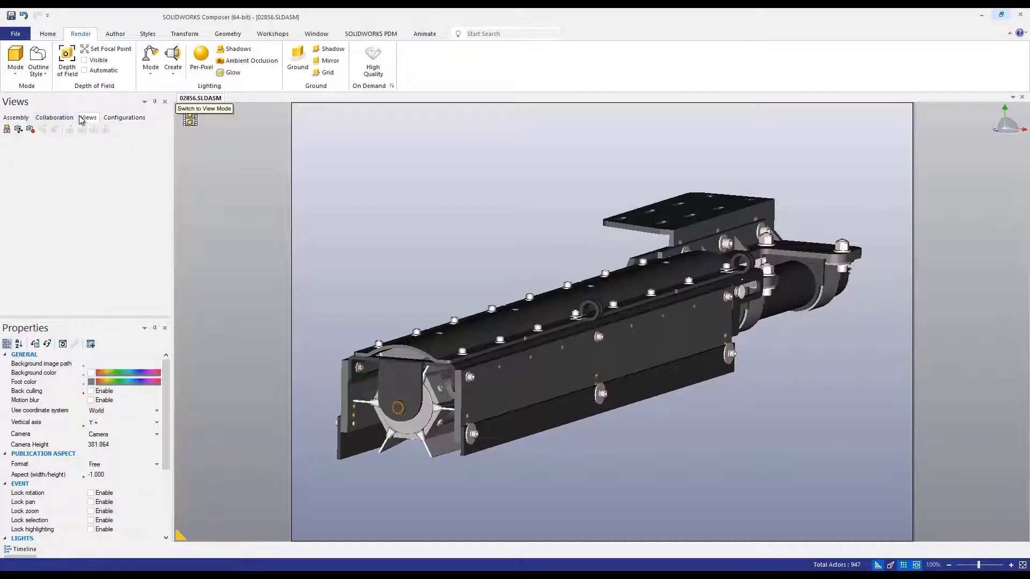
{"action": "left_click", "coordinate": [7, 131]}
{"action": "left_click", "coordinate": [137, 118]}
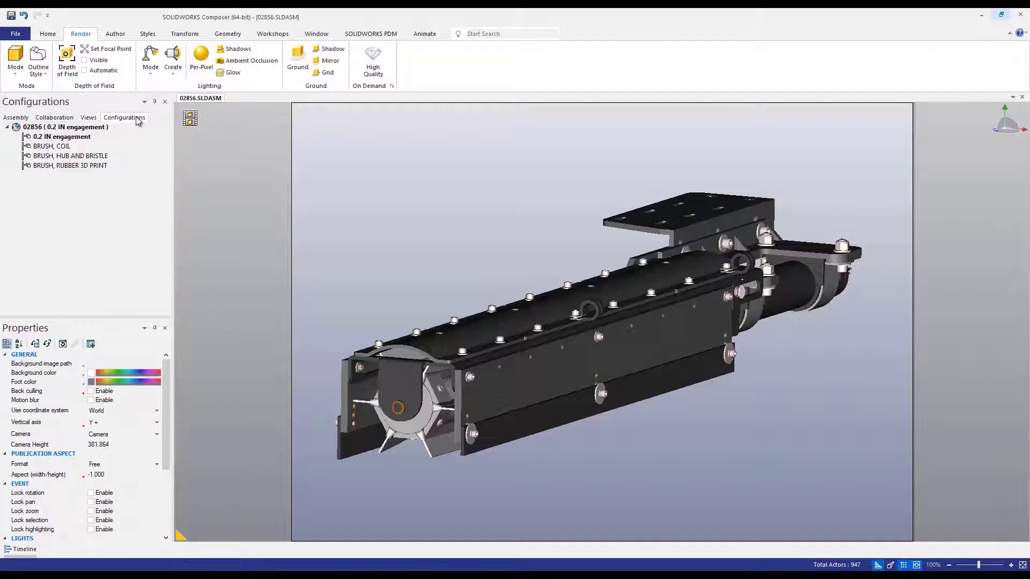
{"action": "left_click_drag", "start_coordinate": [119, 120], "coordinate": [1018, 324]}
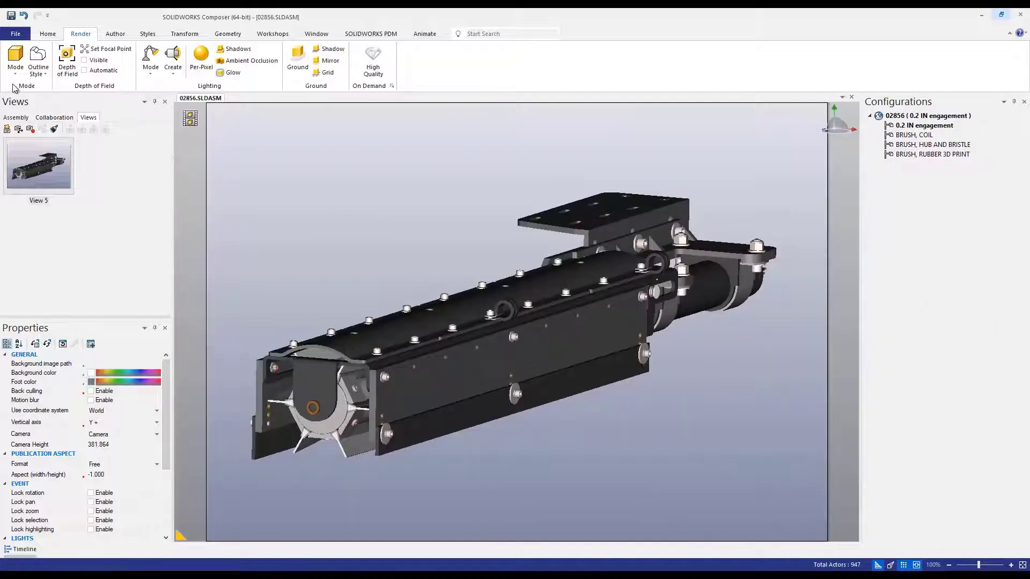
Step: Switch to Technical render mode, update View 5, and select the front plate
{"action": "left_click", "coordinate": [16, 67]}
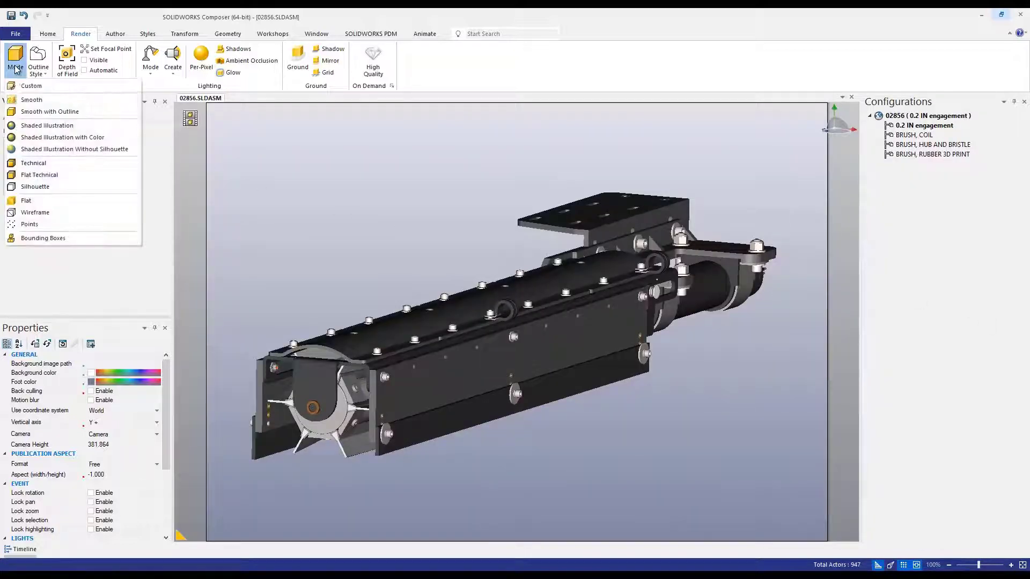
{"action": "left_click", "coordinate": [37, 162]}
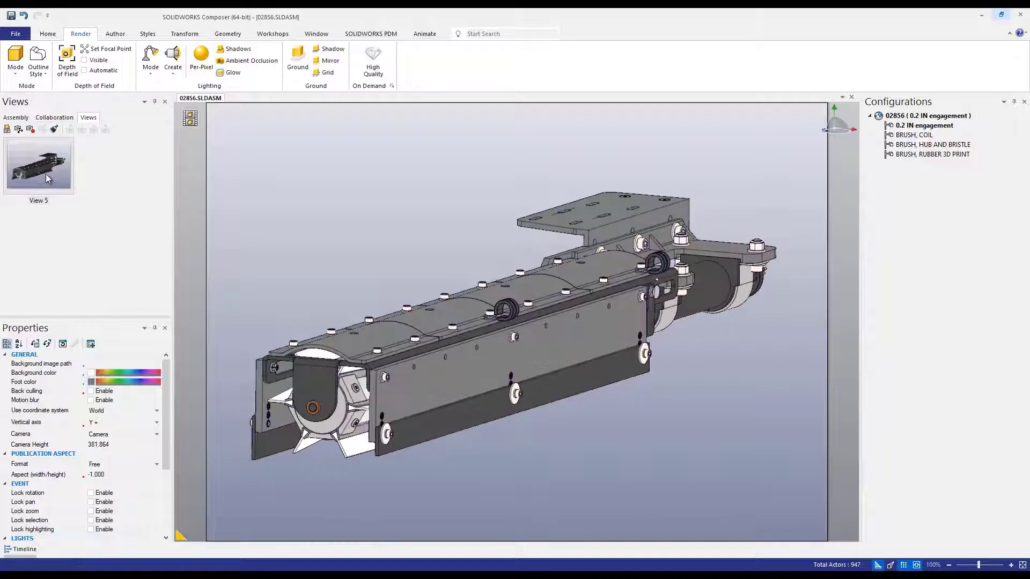
{"action": "right_click", "coordinate": [48, 177]}
{"action": "left_click", "coordinate": [65, 186]}
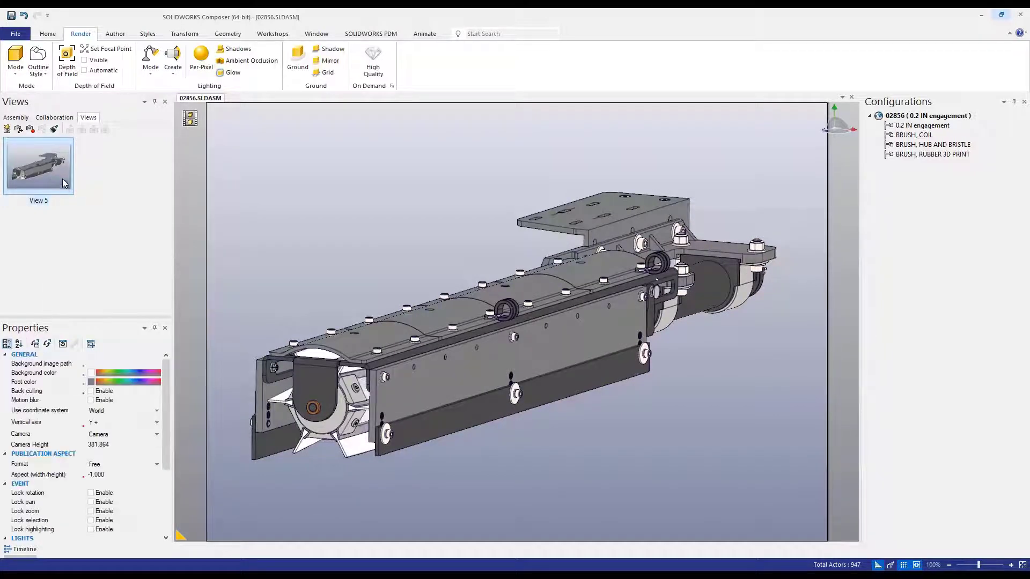
{"action": "left_click", "coordinate": [515, 378]}
{"action": "left_click", "coordinate": [15, 32]}
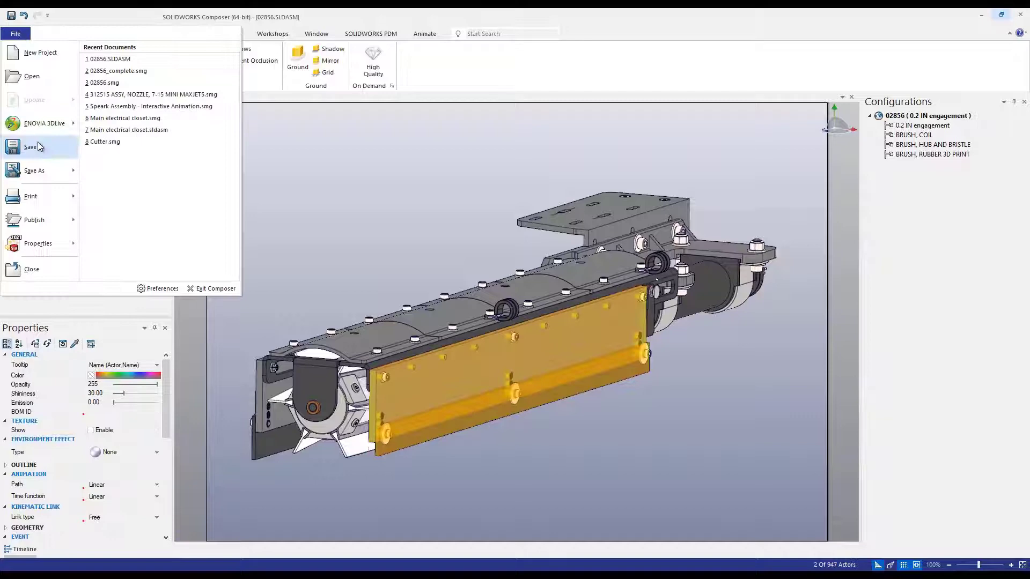
{"action": "mouse_move", "coordinate": [38, 244]}
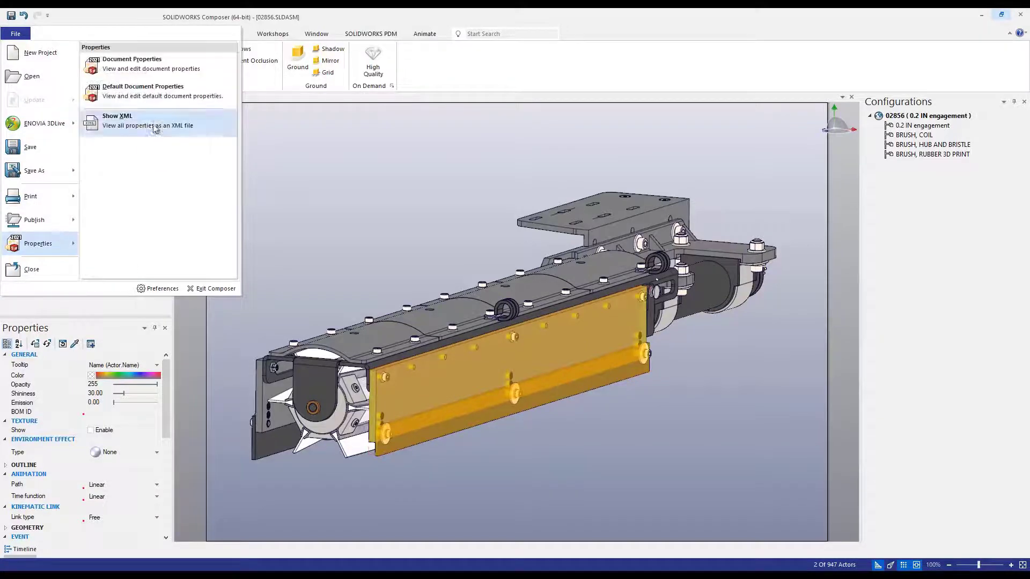
Step: Show hidden edges for selected and highlighted parts, using red at high intensity
{"action": "left_click", "coordinate": [153, 70]}
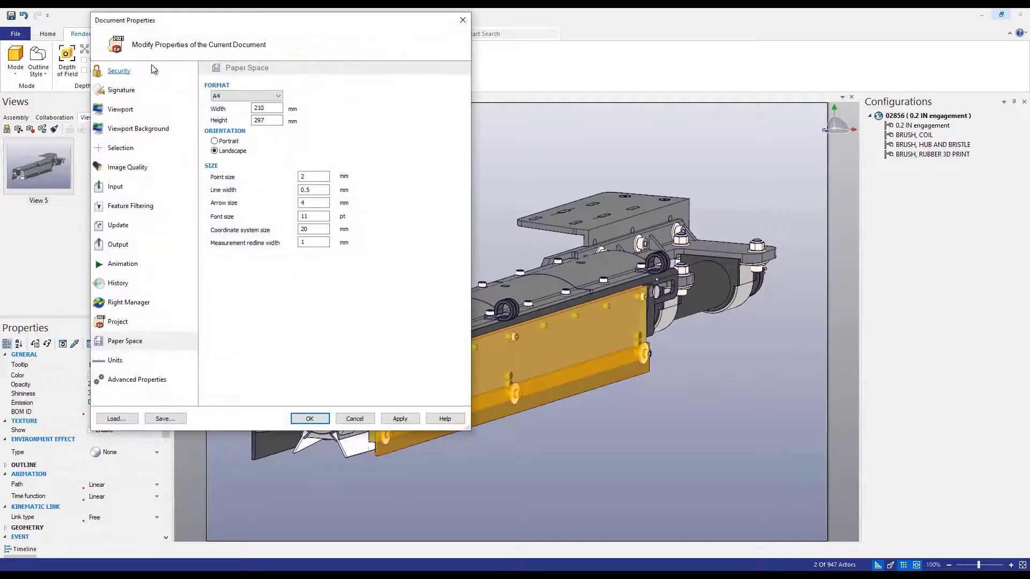
{"action": "left_click", "coordinate": [127, 150]}
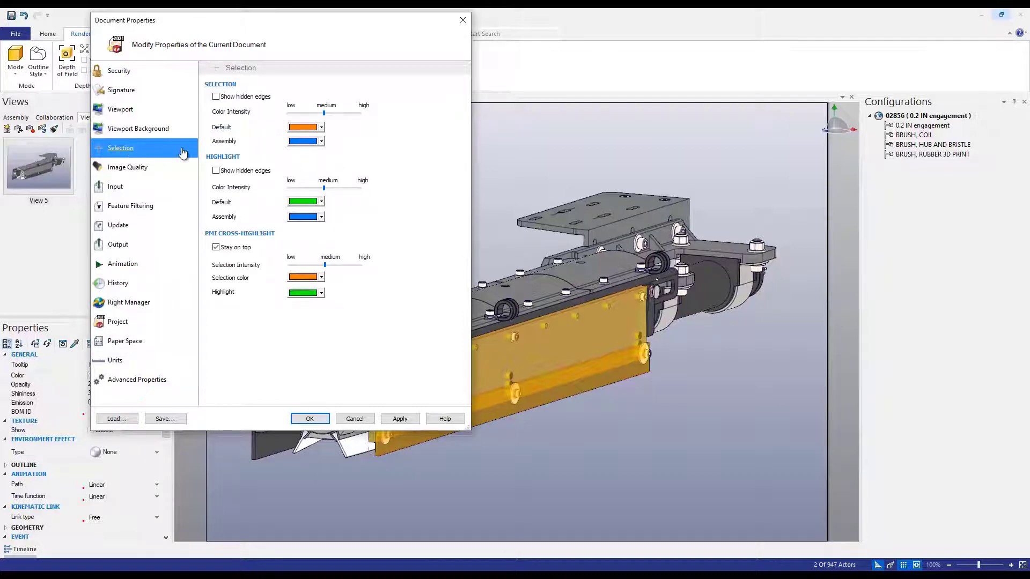
{"action": "left_click", "coordinate": [216, 96]}
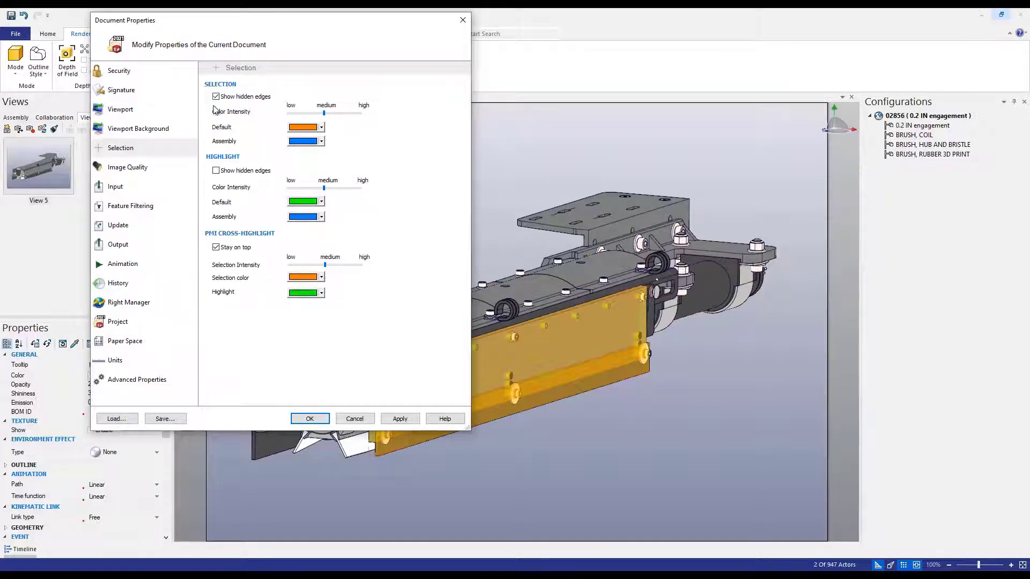
{"action": "left_click", "coordinate": [216, 170]}
{"action": "left_click", "coordinate": [322, 128]}
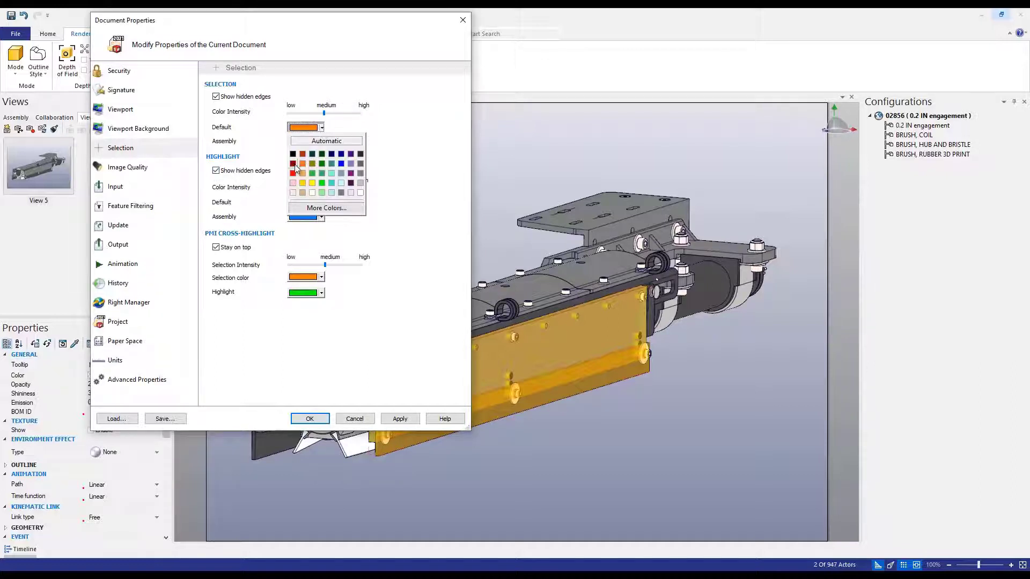
{"action": "left_click", "coordinate": [295, 176]}
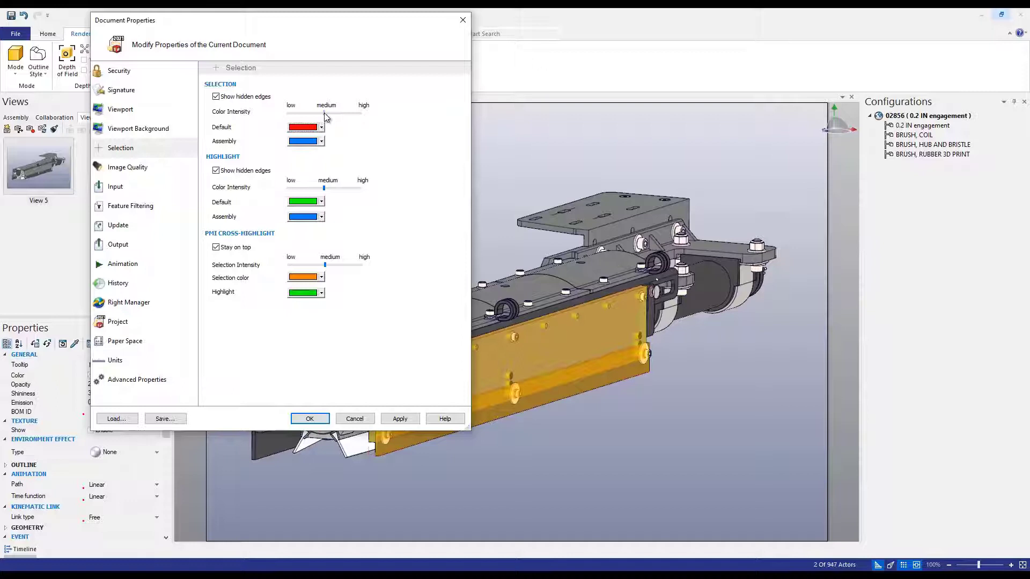
{"action": "left_click_drag", "start_coordinate": [325, 115], "coordinate": [364, 120]}
{"action": "left_click", "coordinate": [410, 419]}
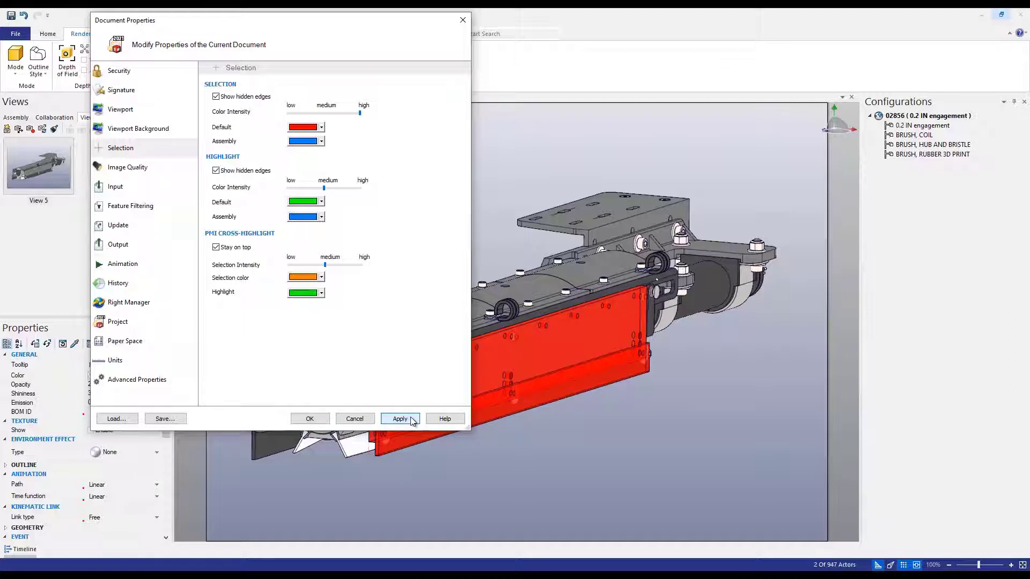
Step: Turn off the background gradient and set a custom 90 × 160 mm paper space
{"action": "left_click", "coordinate": [153, 131]}
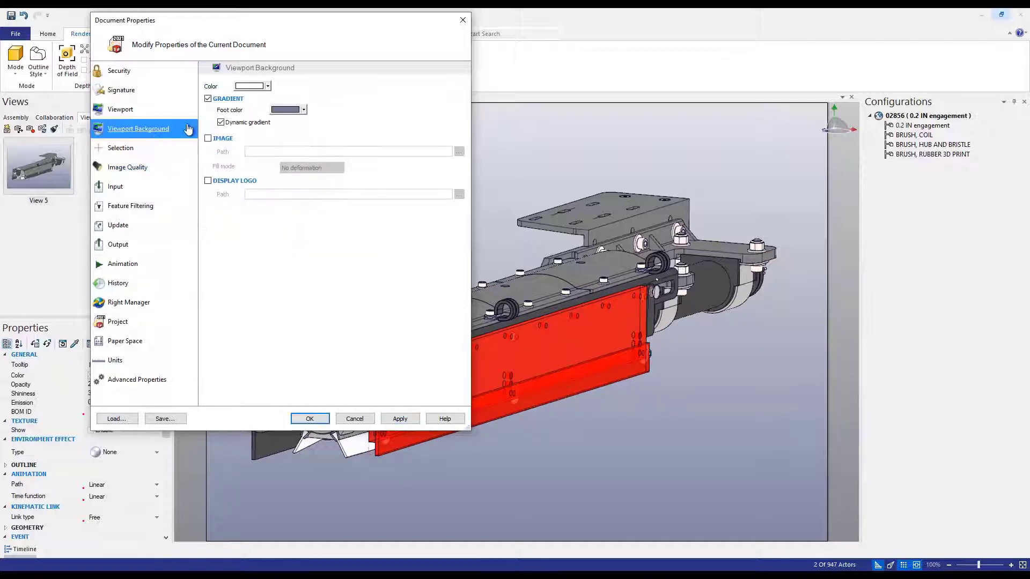
{"action": "left_click", "coordinate": [208, 98]}
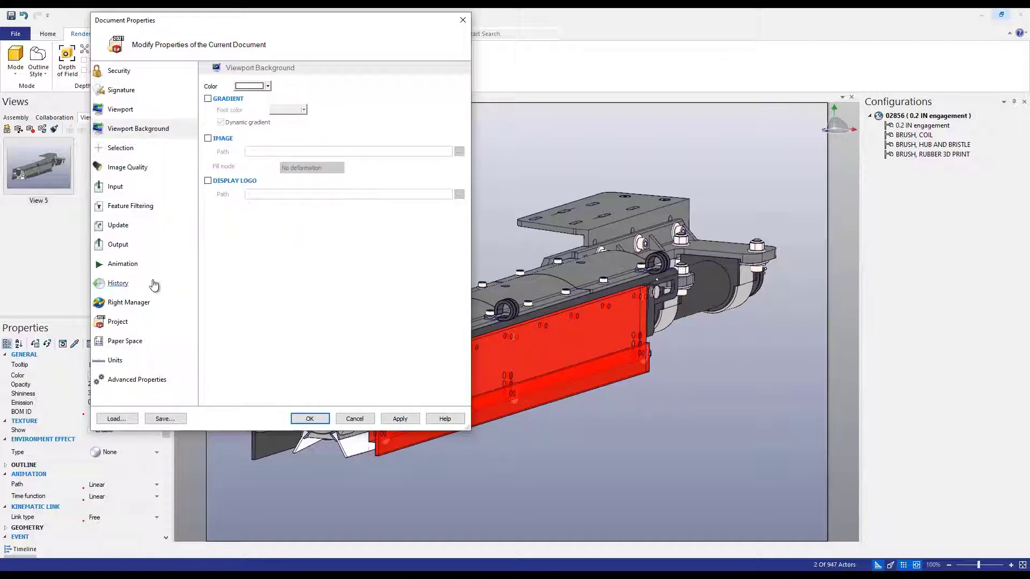
{"action": "left_click", "coordinate": [131, 342]}
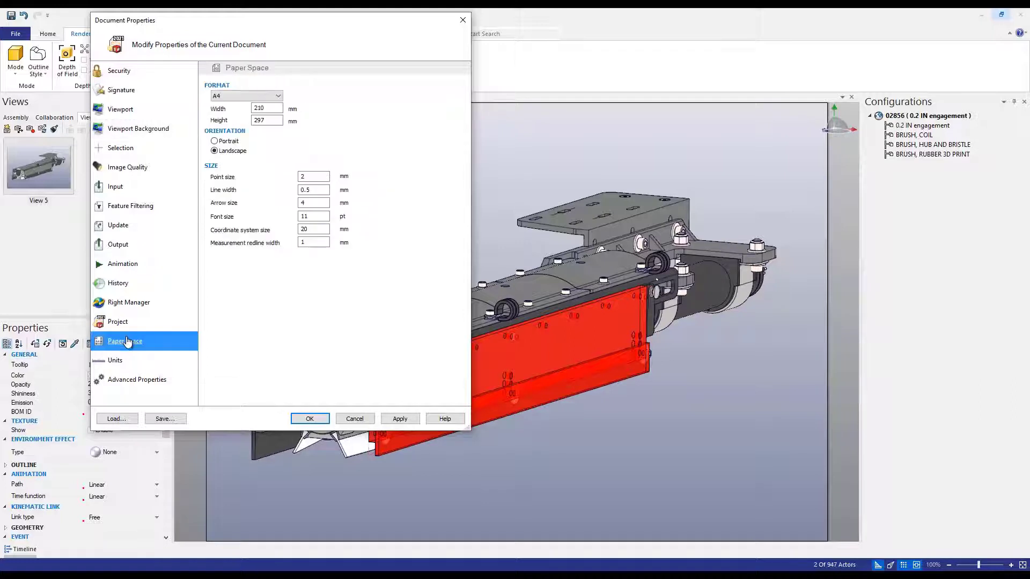
{"action": "left_click", "coordinate": [242, 96]}
{"action": "left_click", "coordinate": [250, 109]}
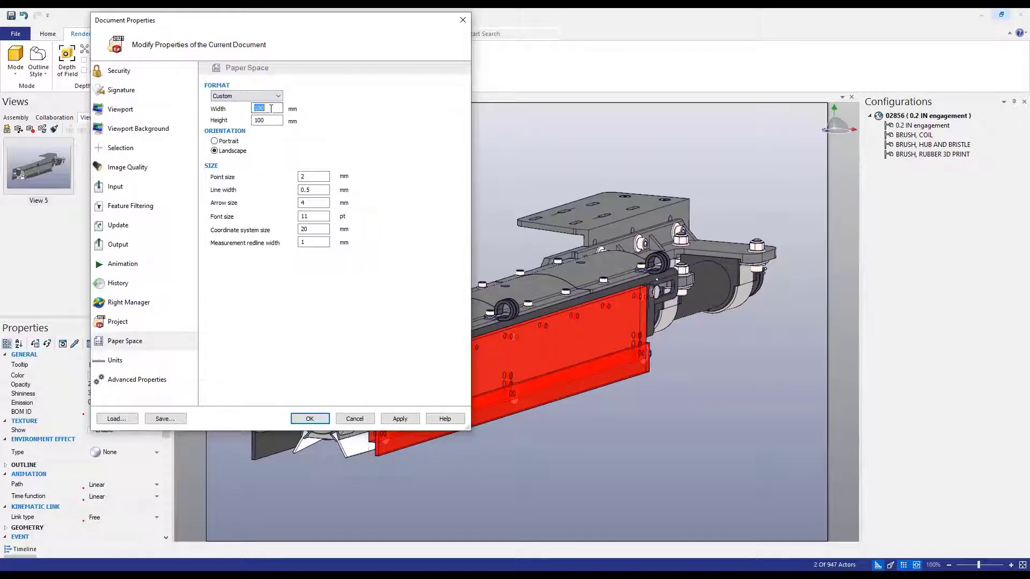
{"action": "key", "text": "Tab"}
{"action": "type", "text": "160"}
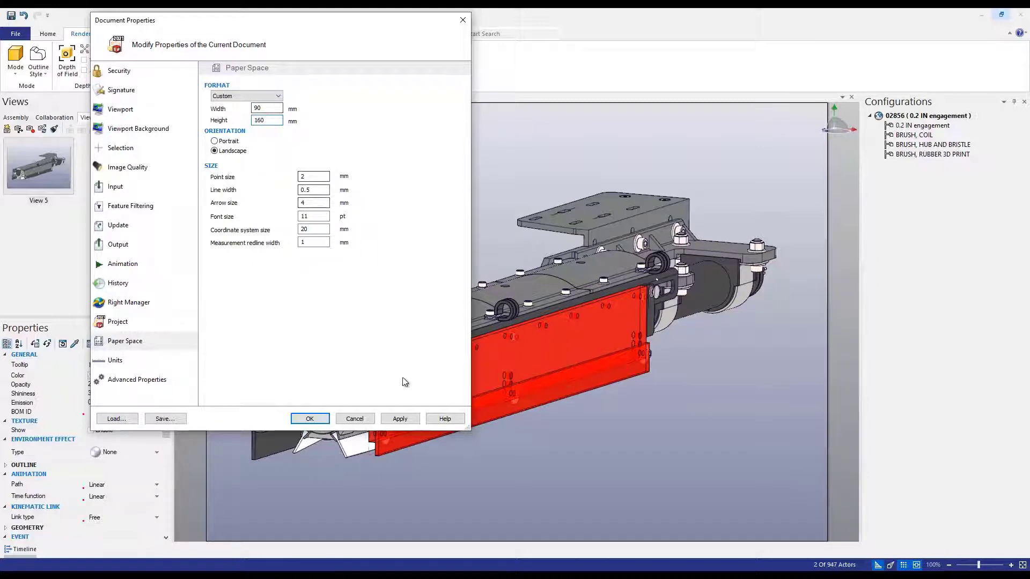
{"action": "left_click", "coordinate": [403, 415]}
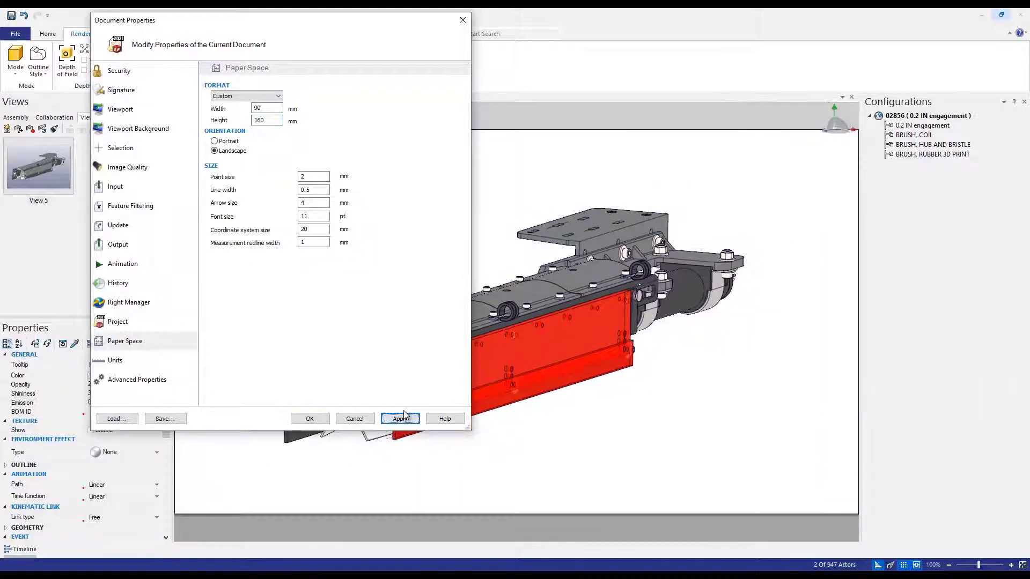
Step: Save the settings as the 'Composer Standard' profile and confirm Document Properties with OK
{"action": "left_click", "coordinate": [177, 425]}
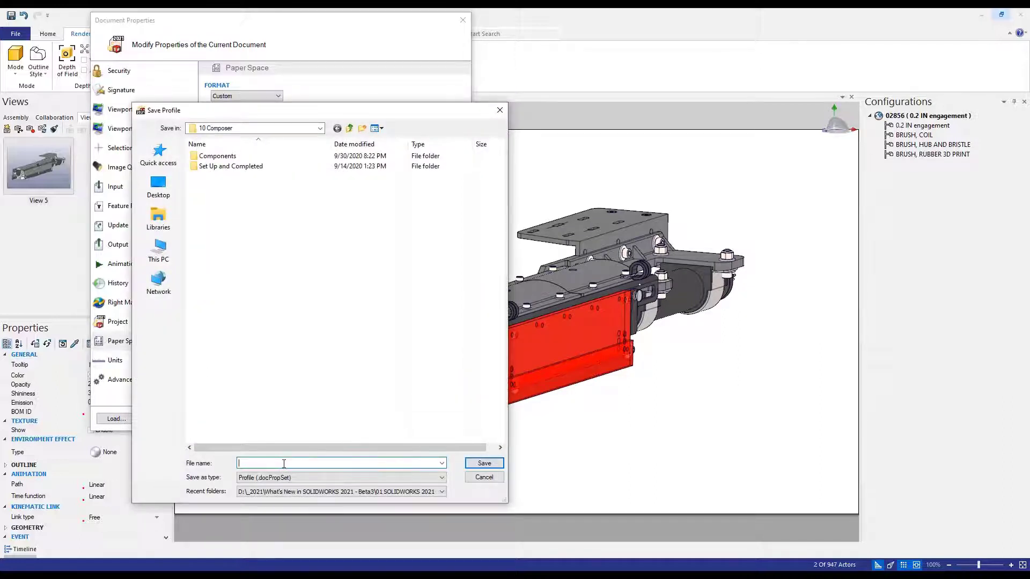
{"action": "type", "text": "Composer Standard"}
{"action": "left_click", "coordinate": [483, 464]}
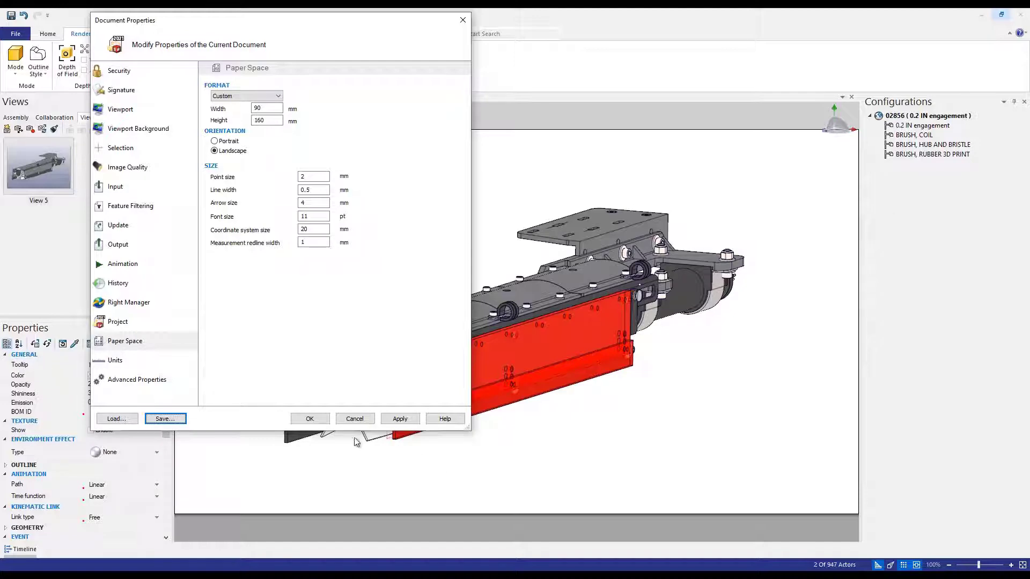
{"action": "left_click", "coordinate": [310, 422]}
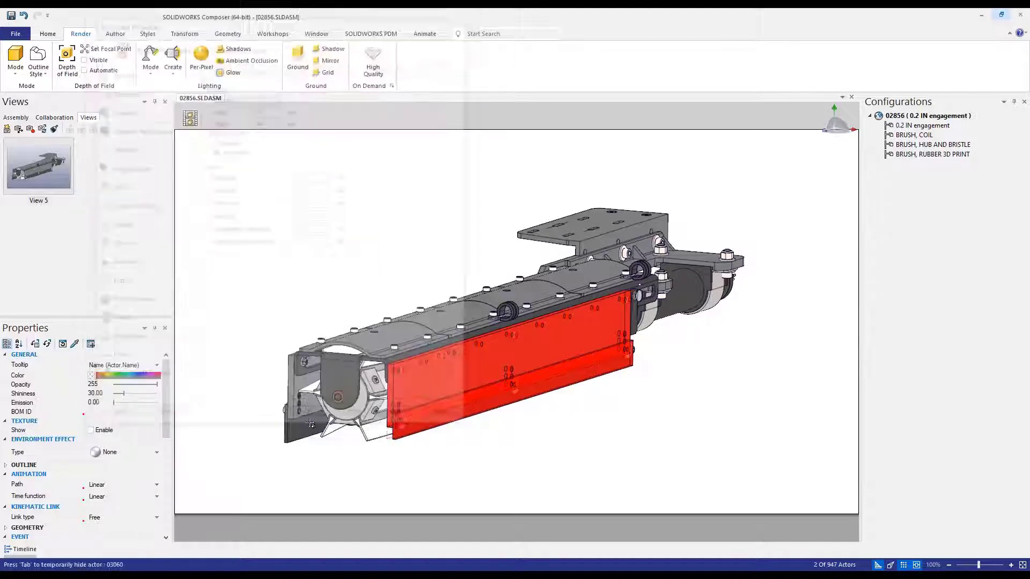
{"action": "scroll", "coordinate": [502, 353], "scroll_direction": "up", "scroll_amount": 1}
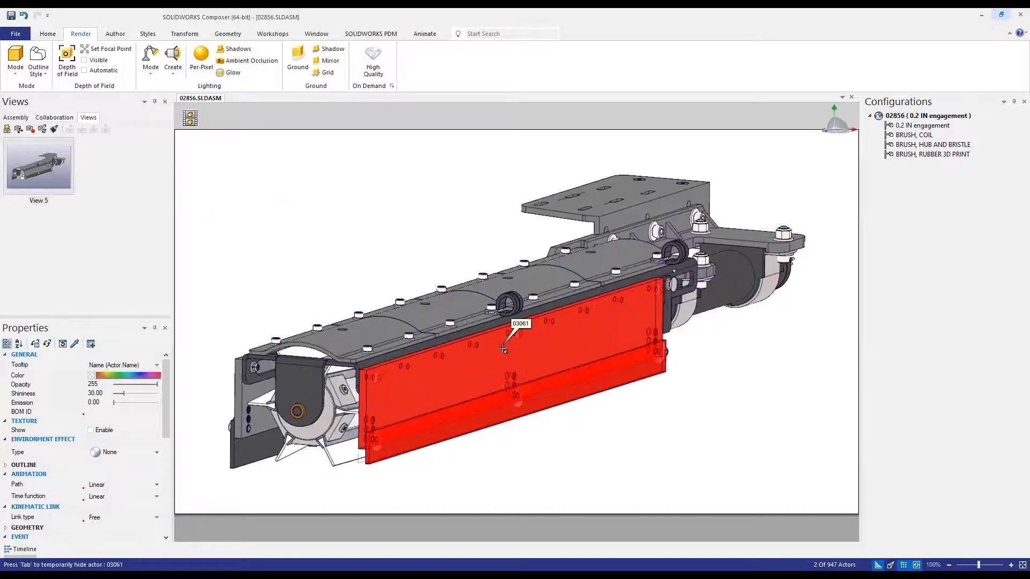
Step: Update View 5 with the closer framing and clear the selection
{"action": "right_click", "coordinate": [41, 166]}
{"action": "left_click", "coordinate": [69, 175]}
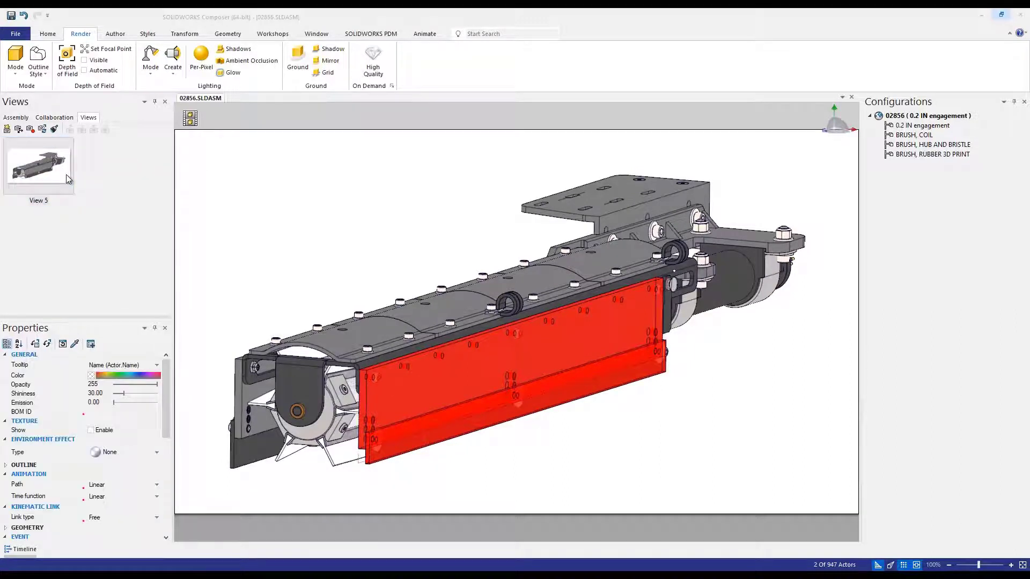
{"action": "left_click", "coordinate": [291, 223]}
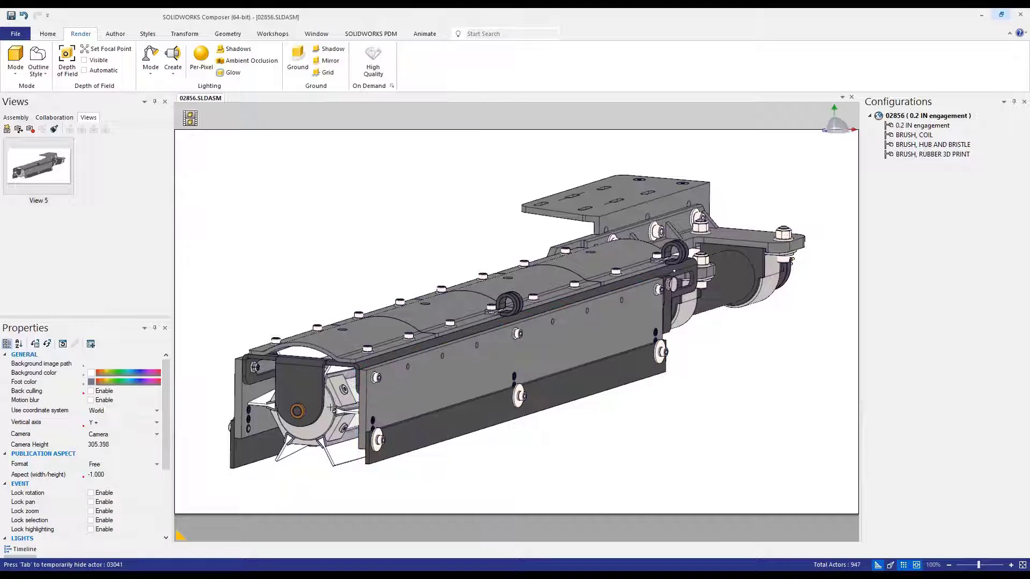
Step: Show only the whole brush assembly and capture it as View 6 and camera-only View 7
{"action": "left_click", "coordinate": [345, 403]}
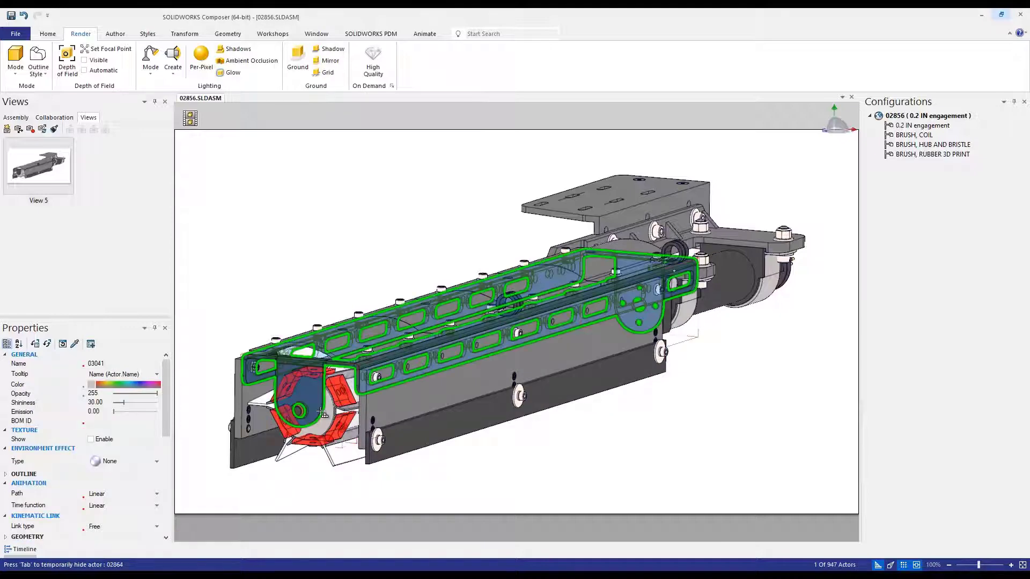
{"action": "key", "text": "alt"}
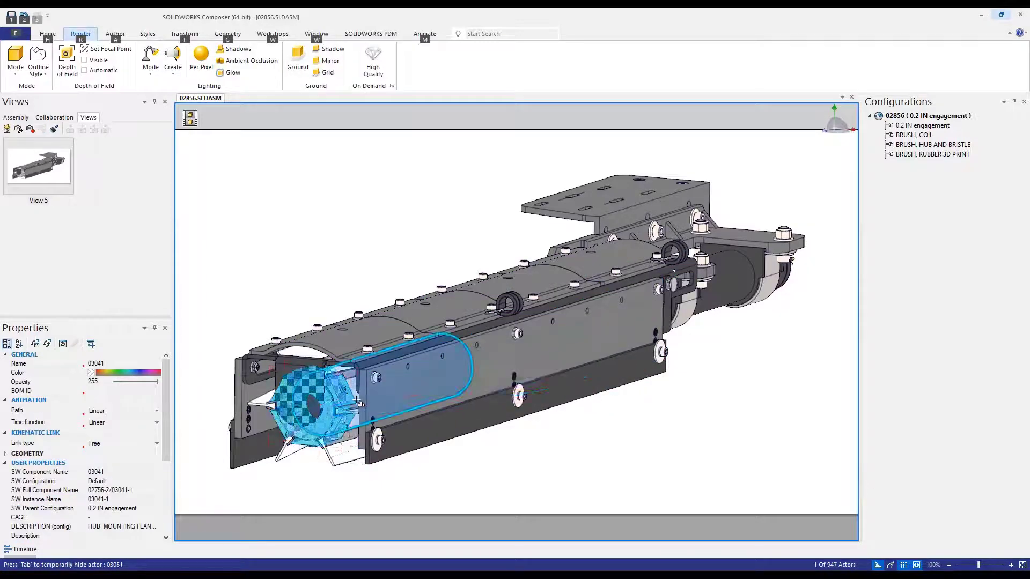
{"action": "left_click", "coordinate": [357, 403]}
{"action": "right_click", "coordinate": [415, 479]}
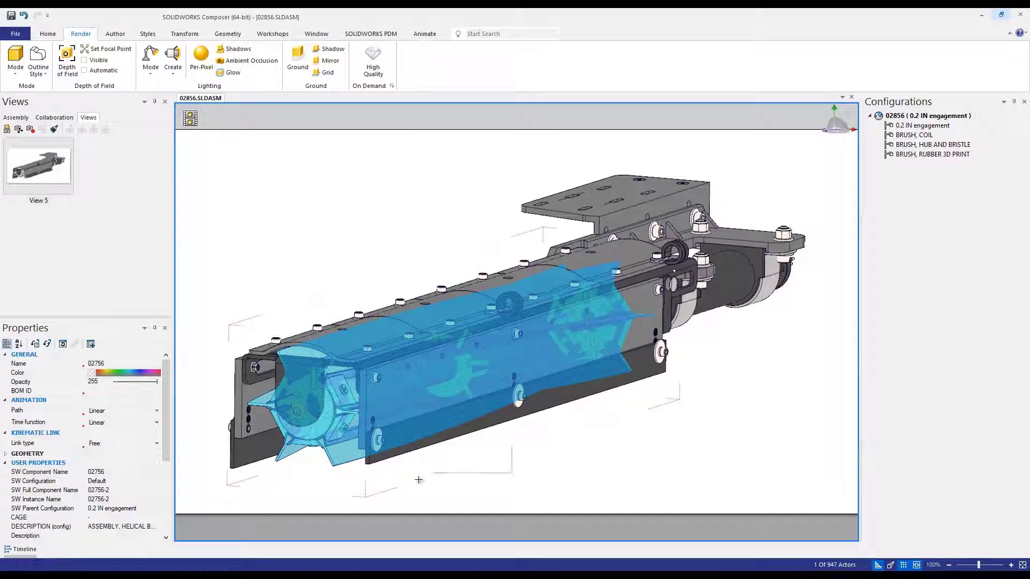
{"action": "left_click", "coordinate": [437, 466]}
{"action": "scroll", "coordinate": [443, 450], "scroll_direction": "down", "scroll_amount": 2}
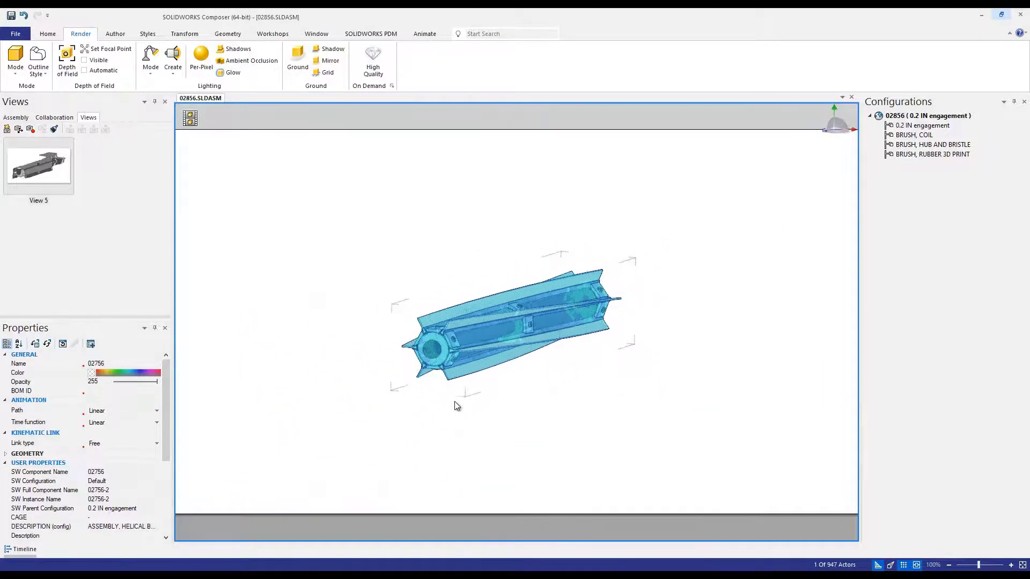
{"action": "scroll", "coordinate": [483, 355], "scroll_direction": "up", "scroll_amount": 3}
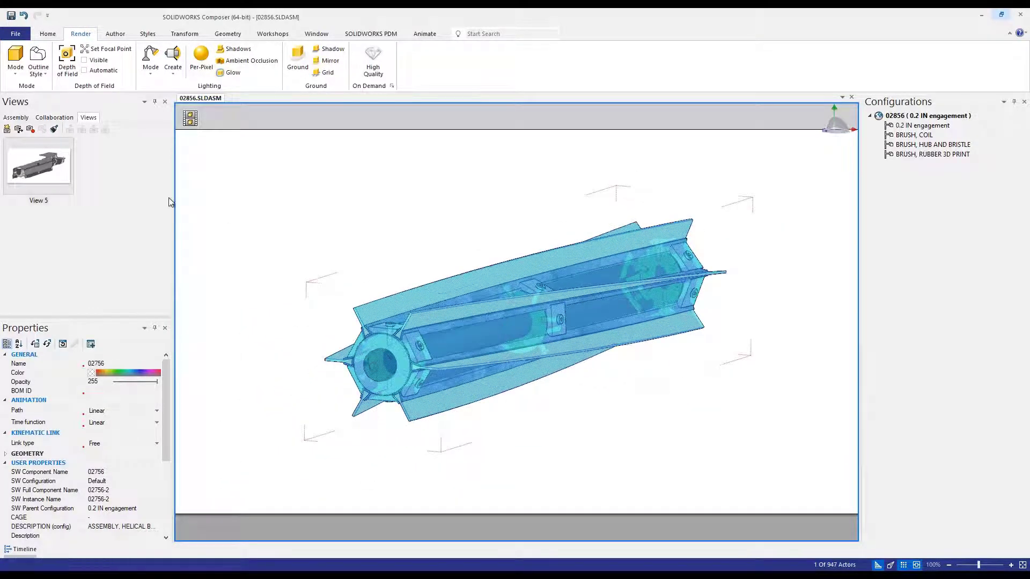
{"action": "left_click", "coordinate": [8, 130]}
{"action": "left_click", "coordinate": [17, 130]}
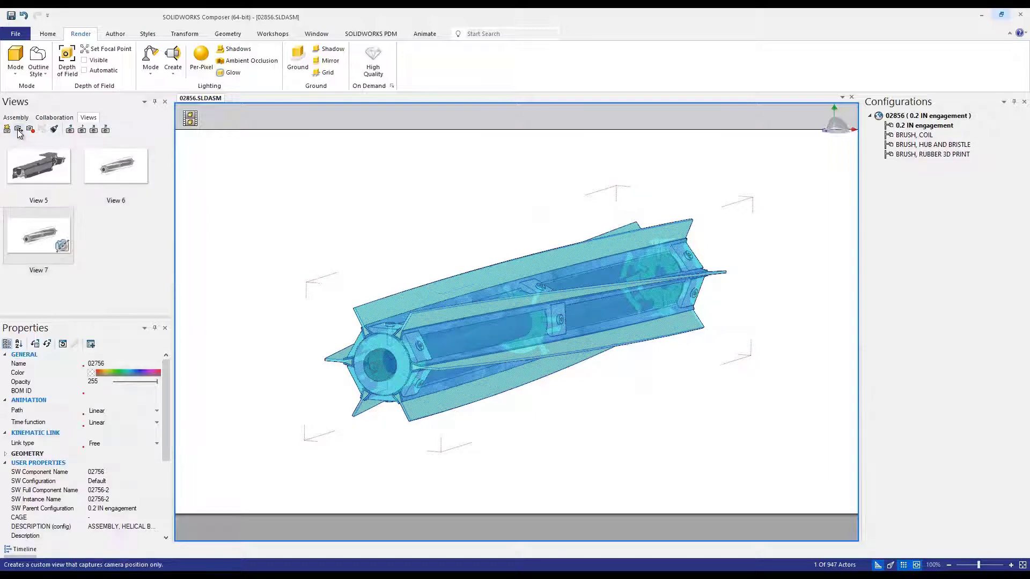
Step: In BRUSH, RUBBER 3D PRINT, isolate the rubber brush as View 8, then recall View 6
{"action": "left_click", "coordinate": [931, 155]}
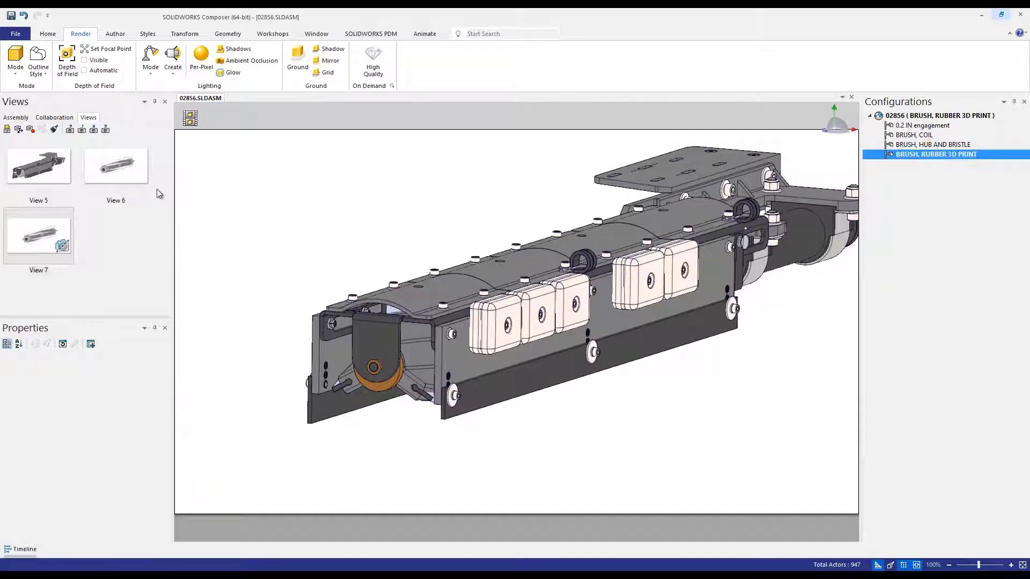
{"action": "left_click", "coordinate": [417, 363]}
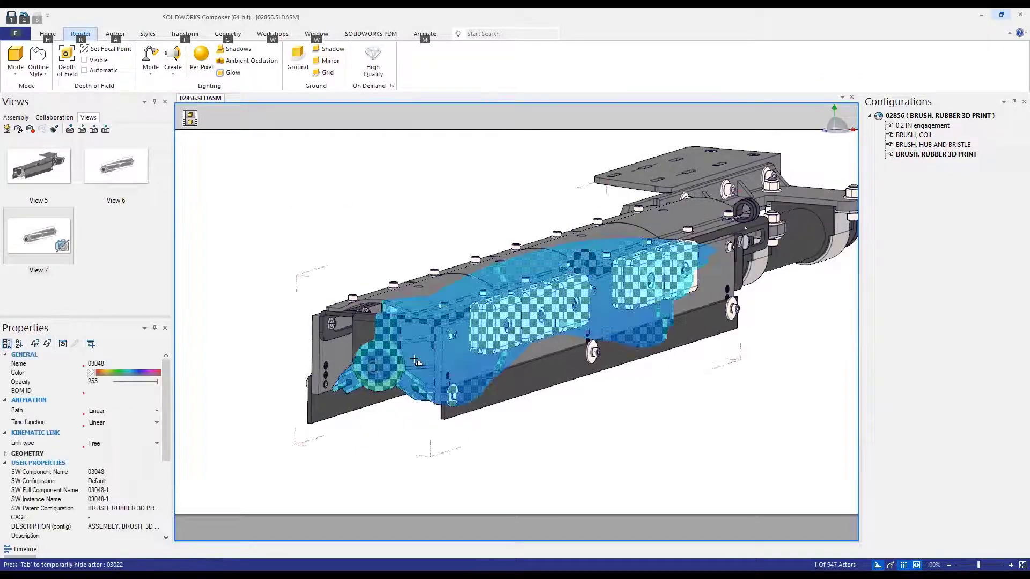
{"action": "right_click", "coordinate": [362, 241]}
{"action": "left_click", "coordinate": [381, 225]}
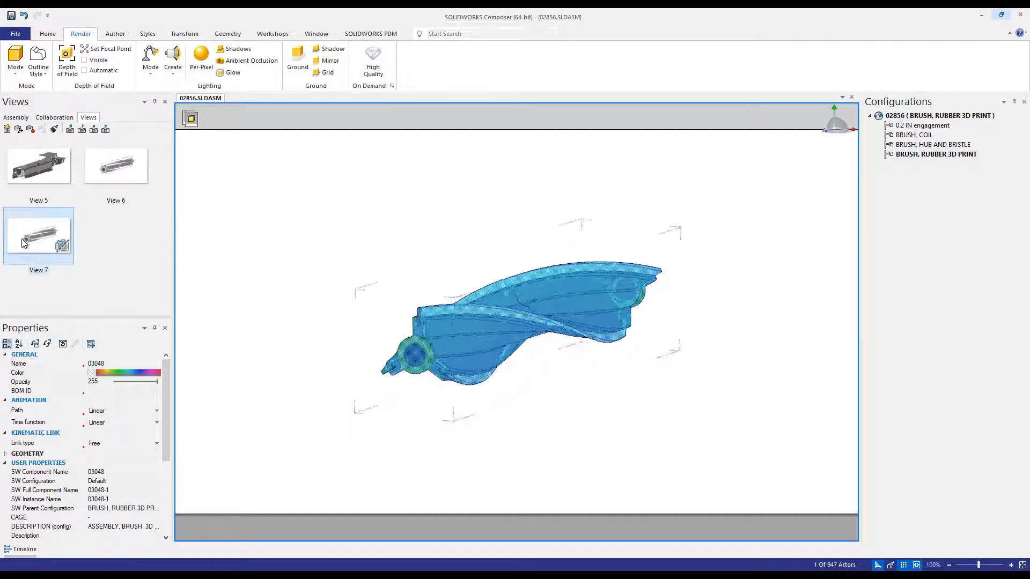
{"action": "left_click", "coordinate": [8, 128]}
{"action": "left_click", "coordinate": [107, 170]}
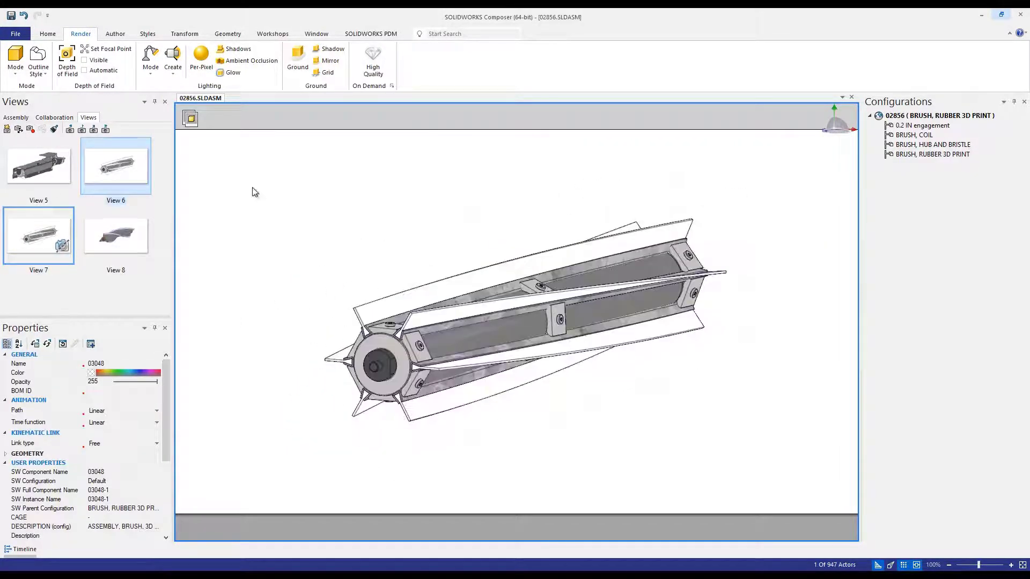
Step: Select the twelve blades as instances and explode them cylindrically outward from the hub
{"action": "right_click", "coordinate": [436, 213]}
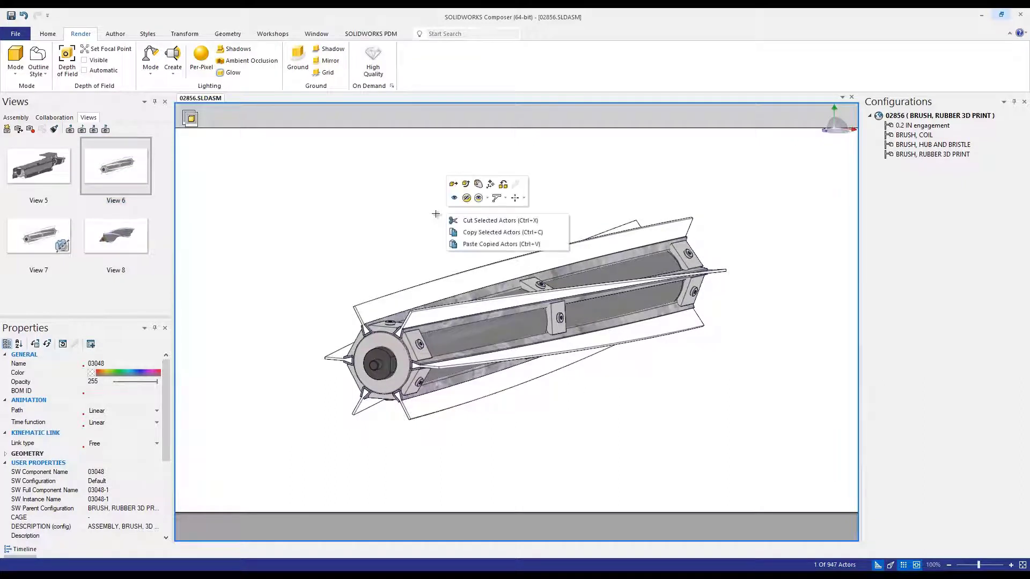
{"action": "left_click", "coordinate": [518, 197]}
{"action": "left_click", "coordinate": [531, 233]}
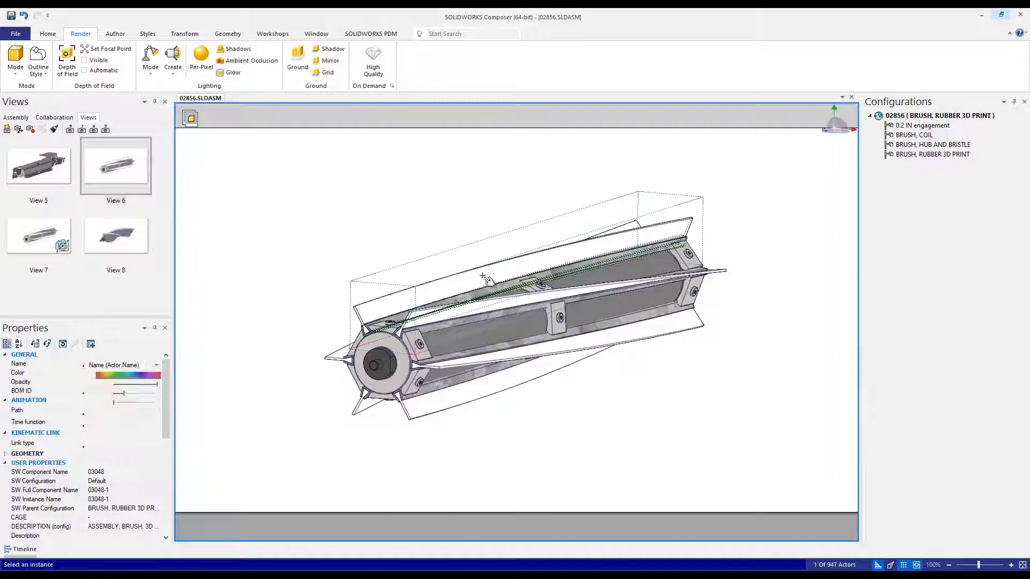
{"action": "left_click", "coordinate": [492, 275]}
{"action": "left_click", "coordinate": [184, 34]}
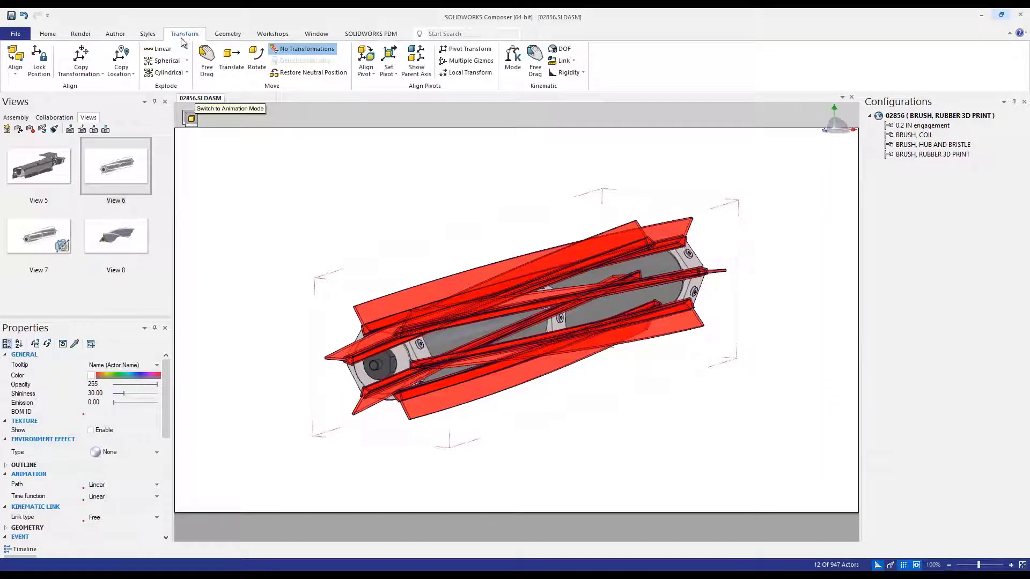
{"action": "left_click", "coordinate": [165, 73]}
{"action": "left_click_drag", "start_coordinate": [508, 323], "coordinate": [484, 330]}
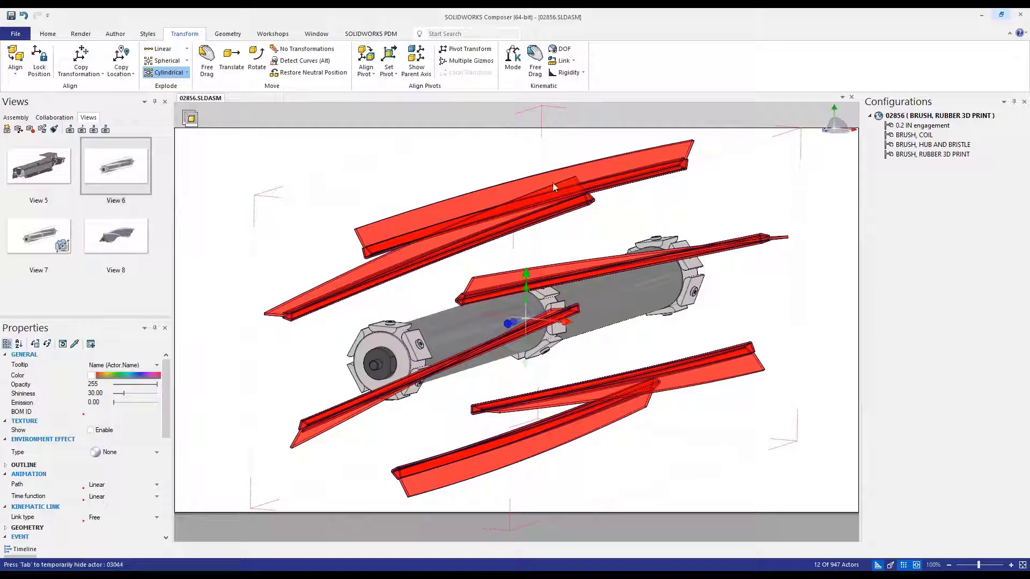
Step: Add part-number labels 03044 on the blade, 03041 on the hub, 03051 on the cylinder
{"action": "right_click", "coordinate": [311, 169]}
{"action": "left_click", "coordinate": [358, 158]}
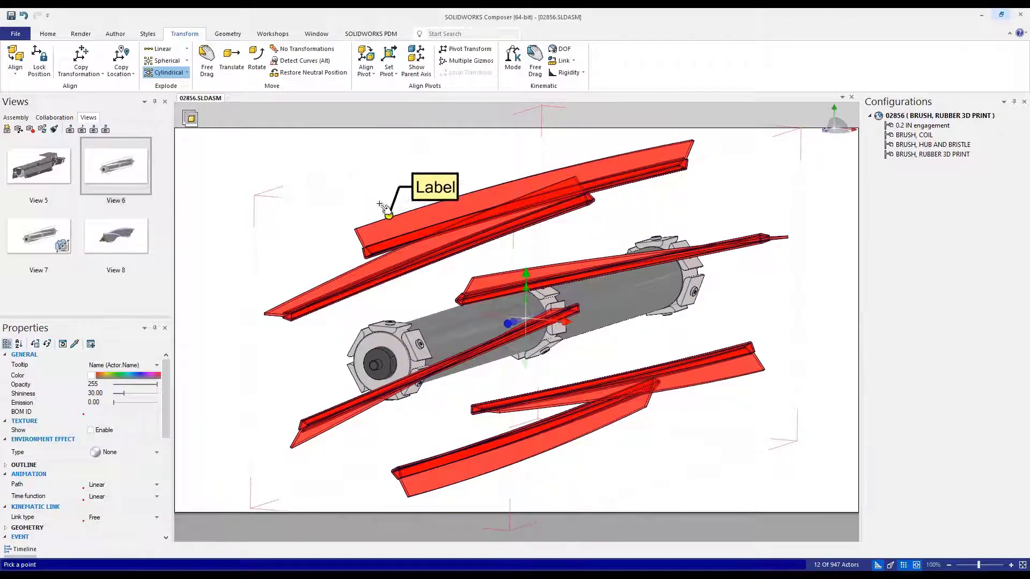
{"action": "left_click", "coordinate": [402, 222]}
{"action": "left_click", "coordinate": [253, 207]}
{"action": "left_click", "coordinate": [373, 346]}
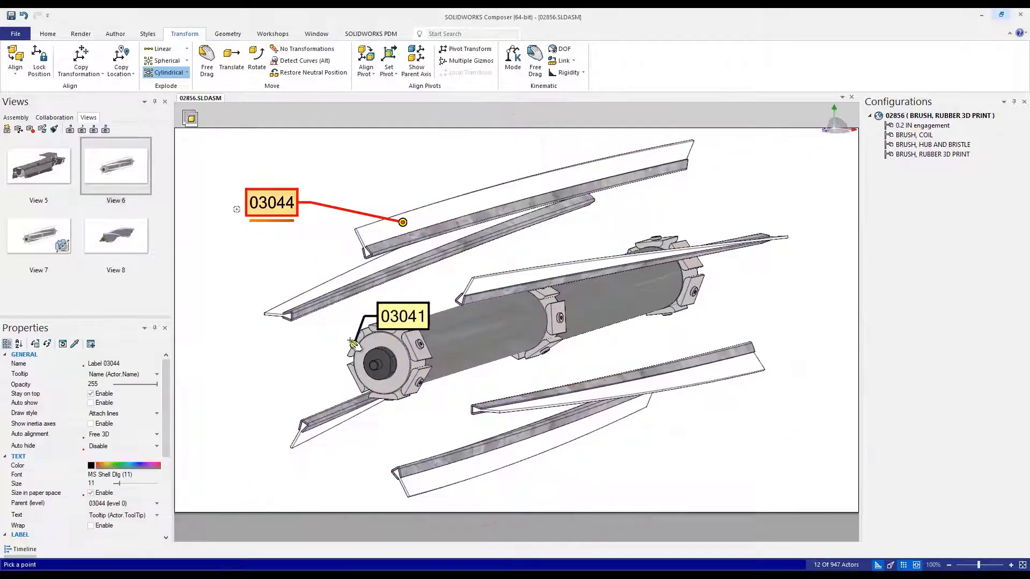
{"action": "left_click", "coordinate": [239, 410]}
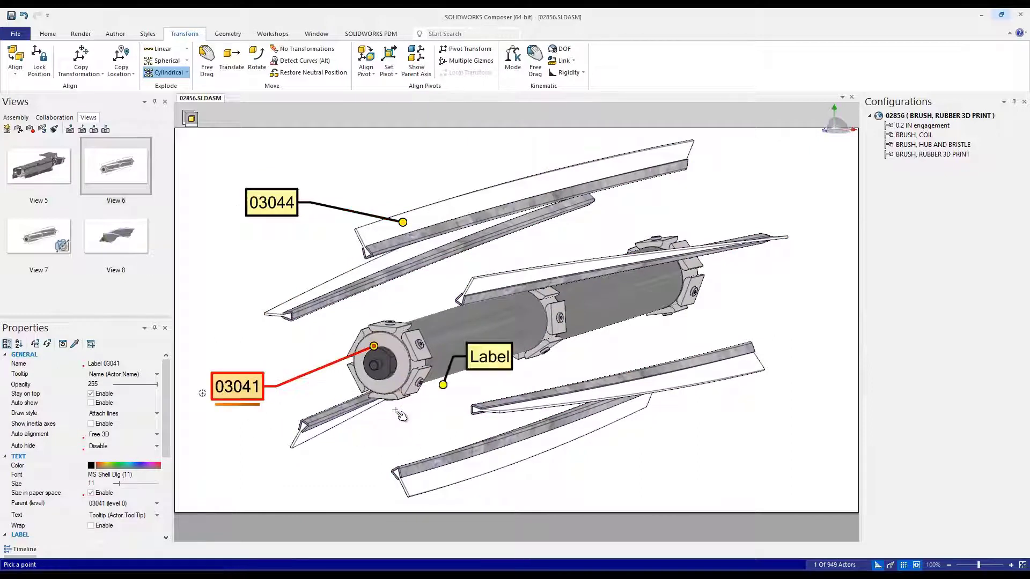
{"action": "left_click", "coordinate": [461, 355]}
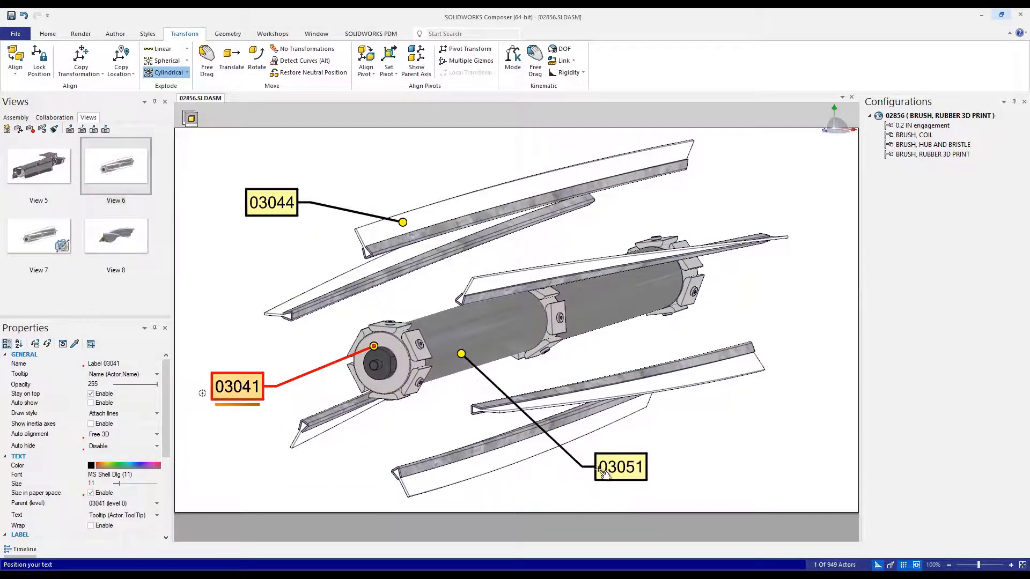
{"action": "left_click", "coordinate": [604, 474]}
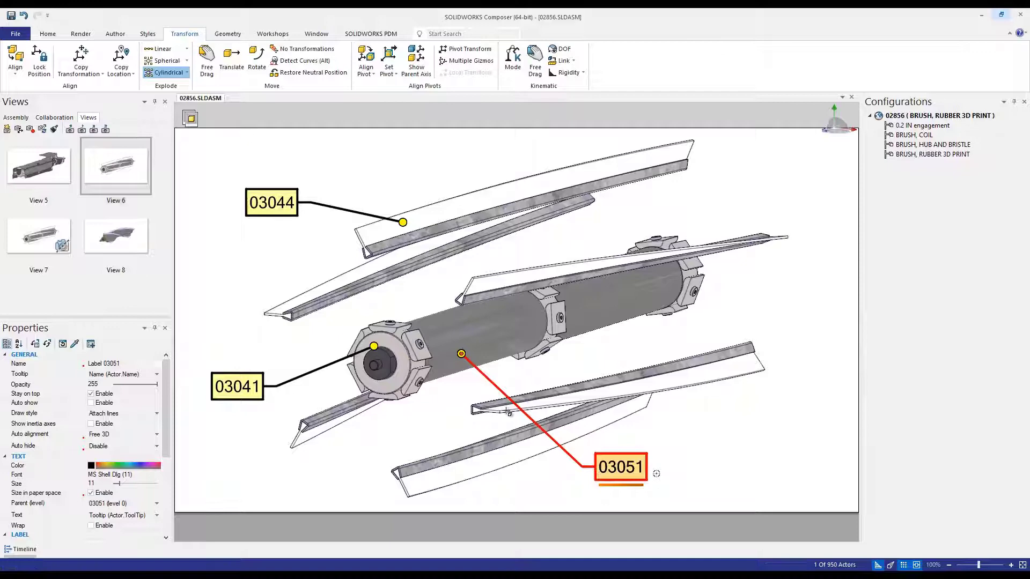
Step: Save the exploded, labelled scene as View 9 and open the completed project
{"action": "left_click", "coordinate": [10, 129]}
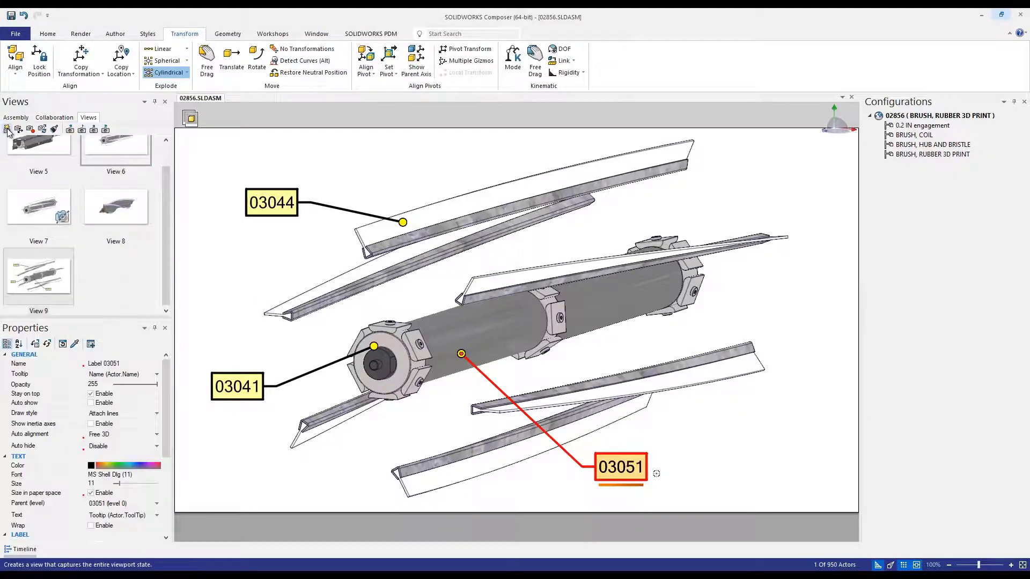
{"action": "left_click", "coordinate": [16, 34]}
{"action": "left_click", "coordinate": [111, 78]}
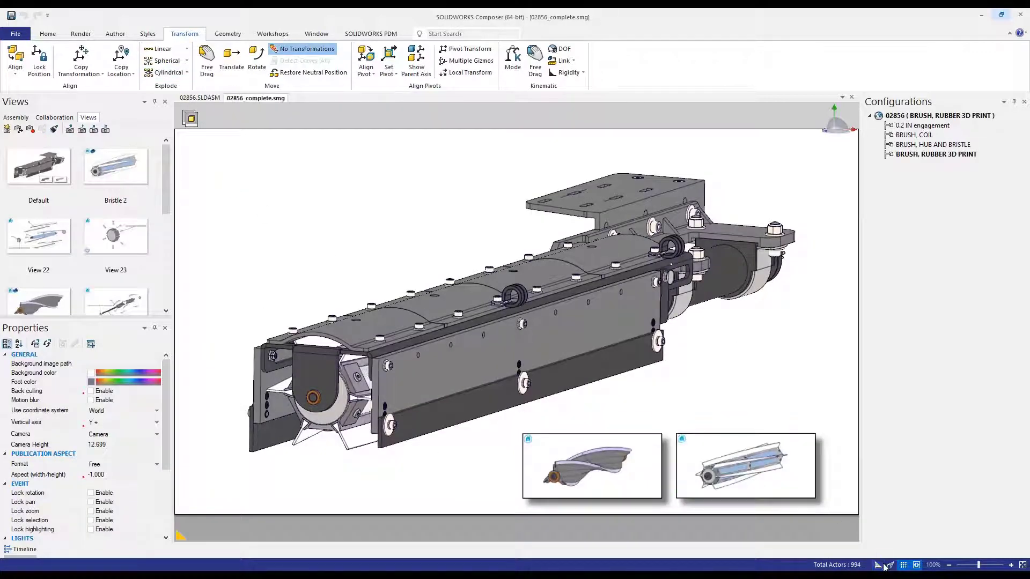
Step: Follow the project's links to the brush close-up, then the exploded labelled view
{"action": "left_click", "coordinate": [586, 460]}
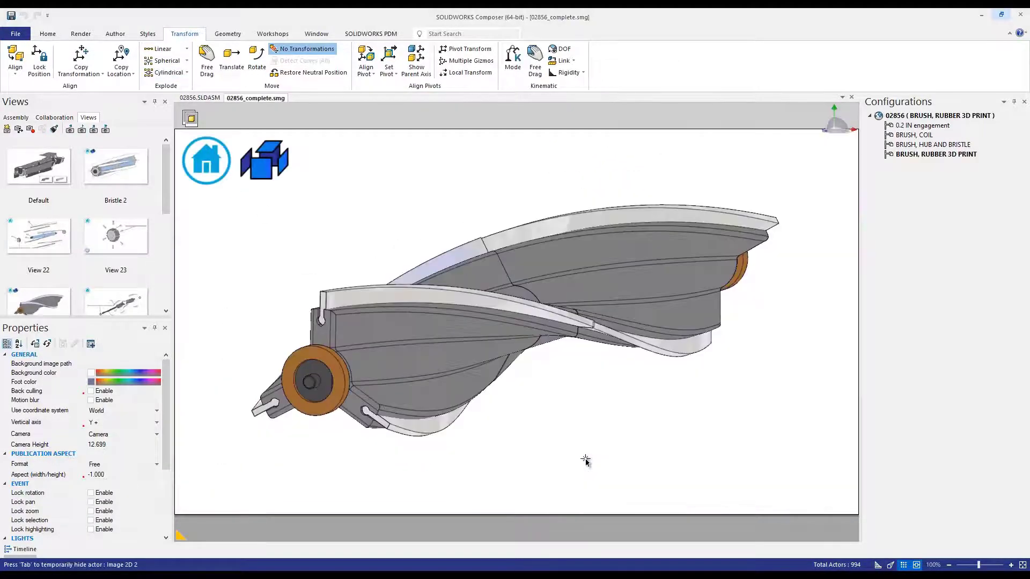
{"action": "left_click", "coordinate": [268, 164]}
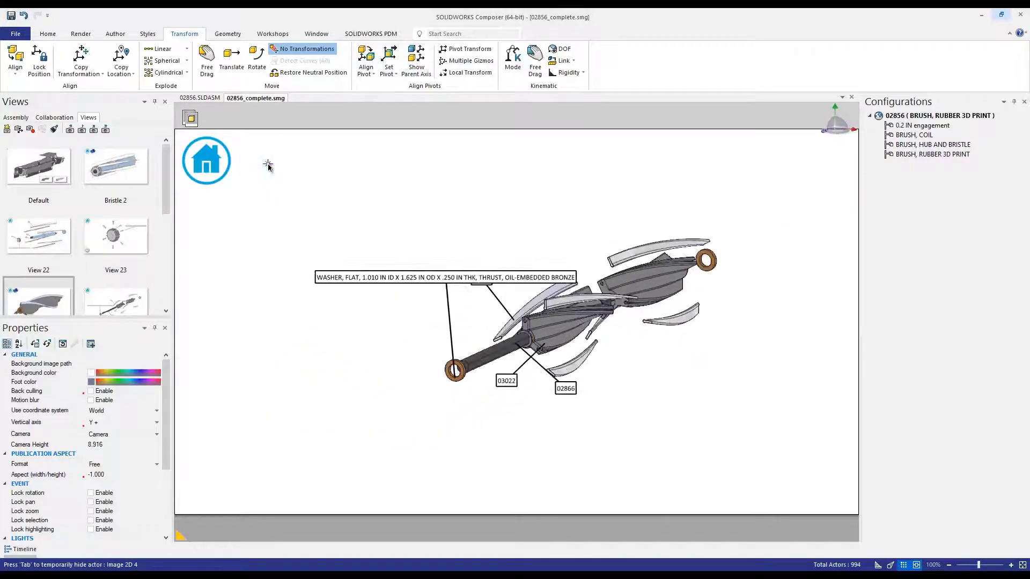